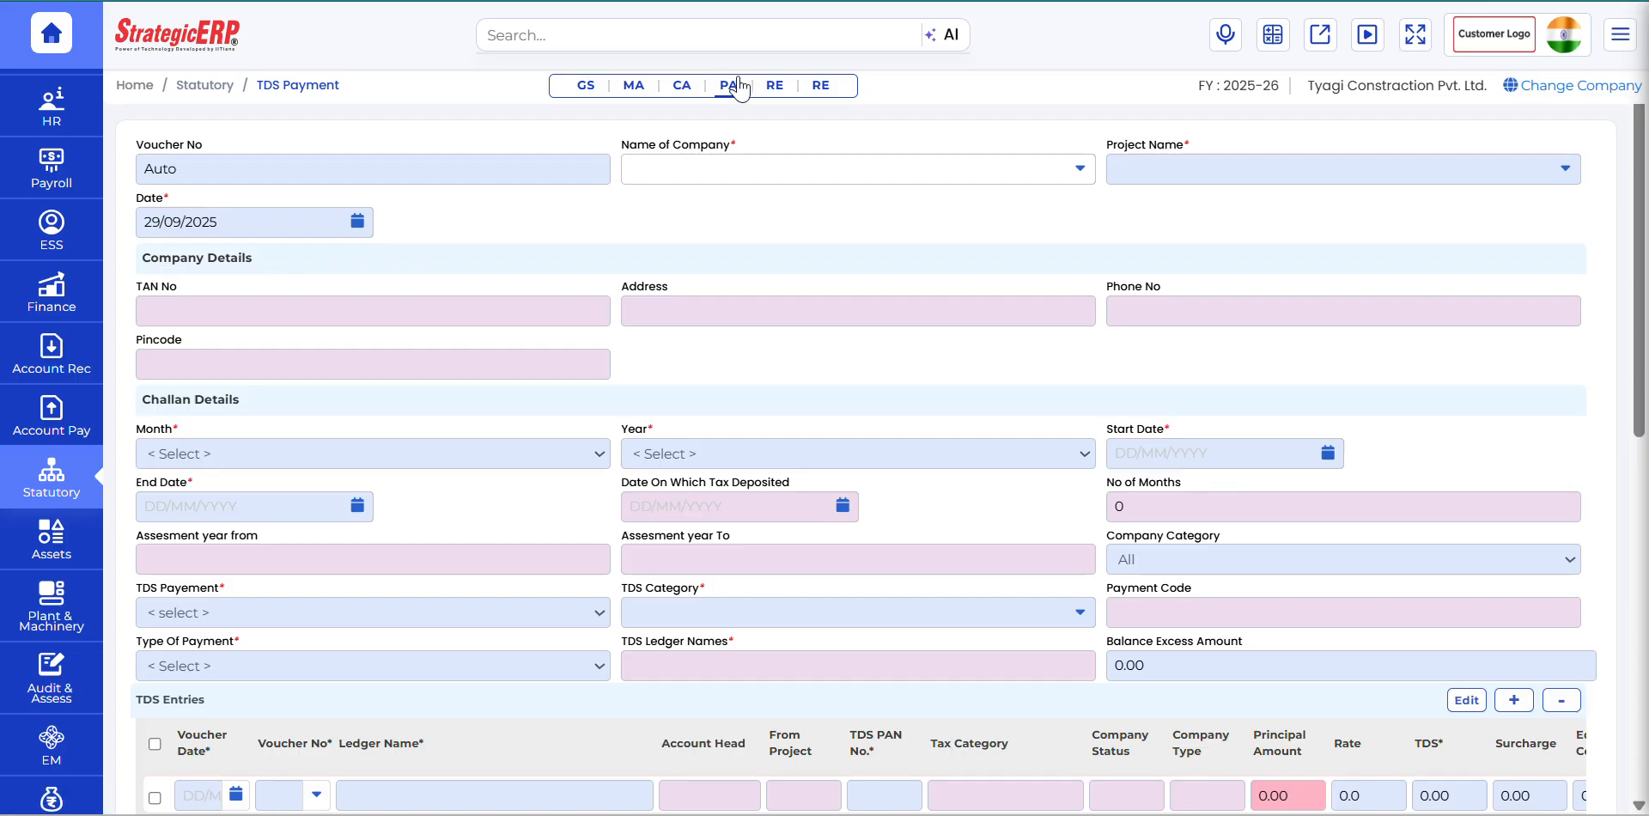
Step: Open the TDS Payment form from the Payments section of the Statutory module
click(728, 85)
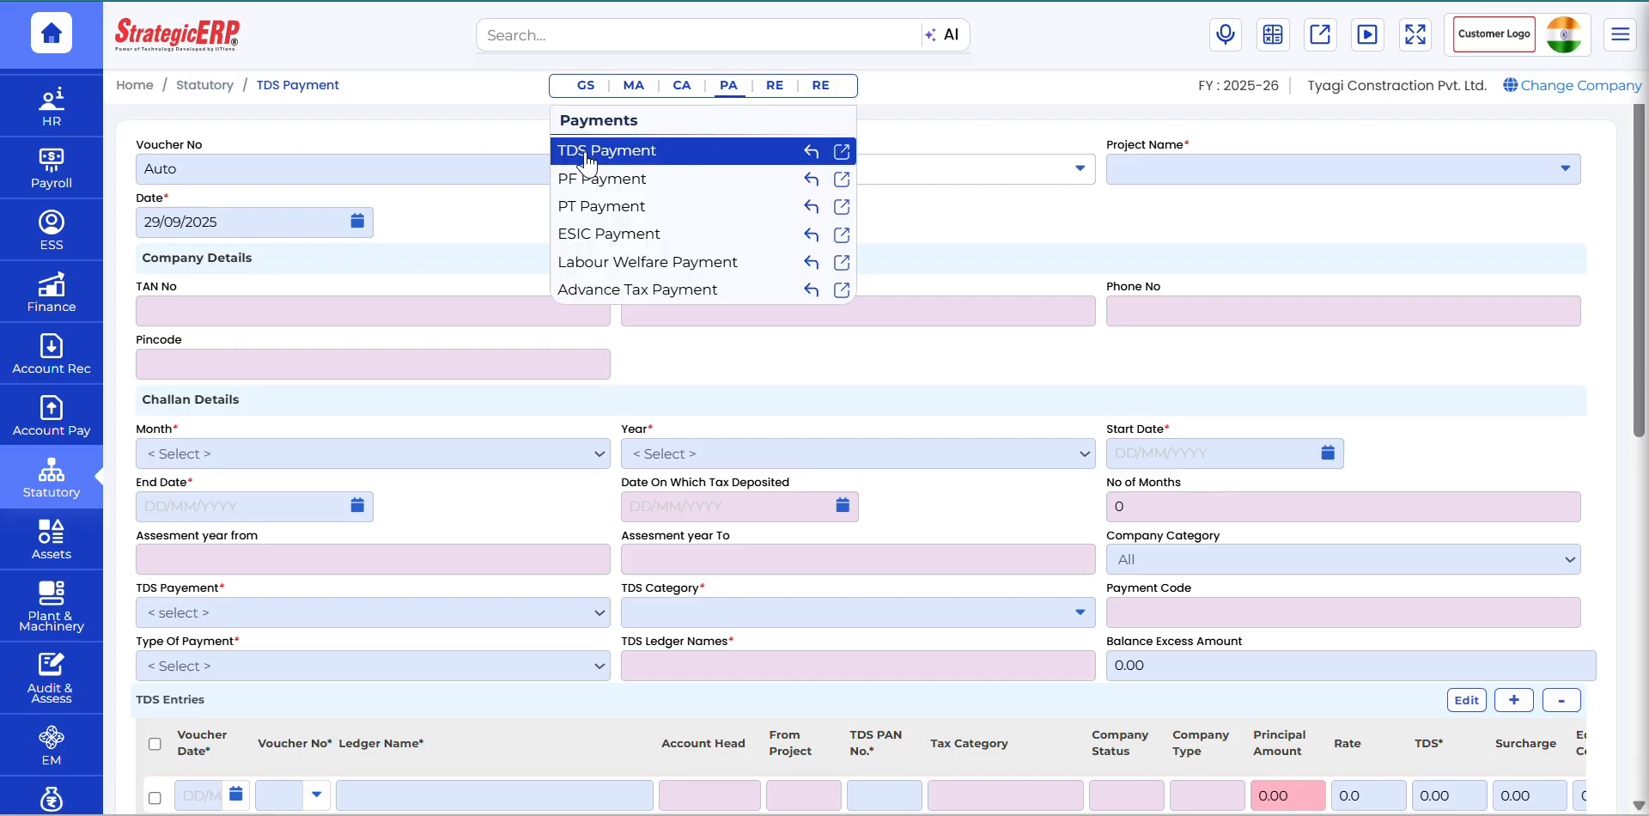
click(41, 492)
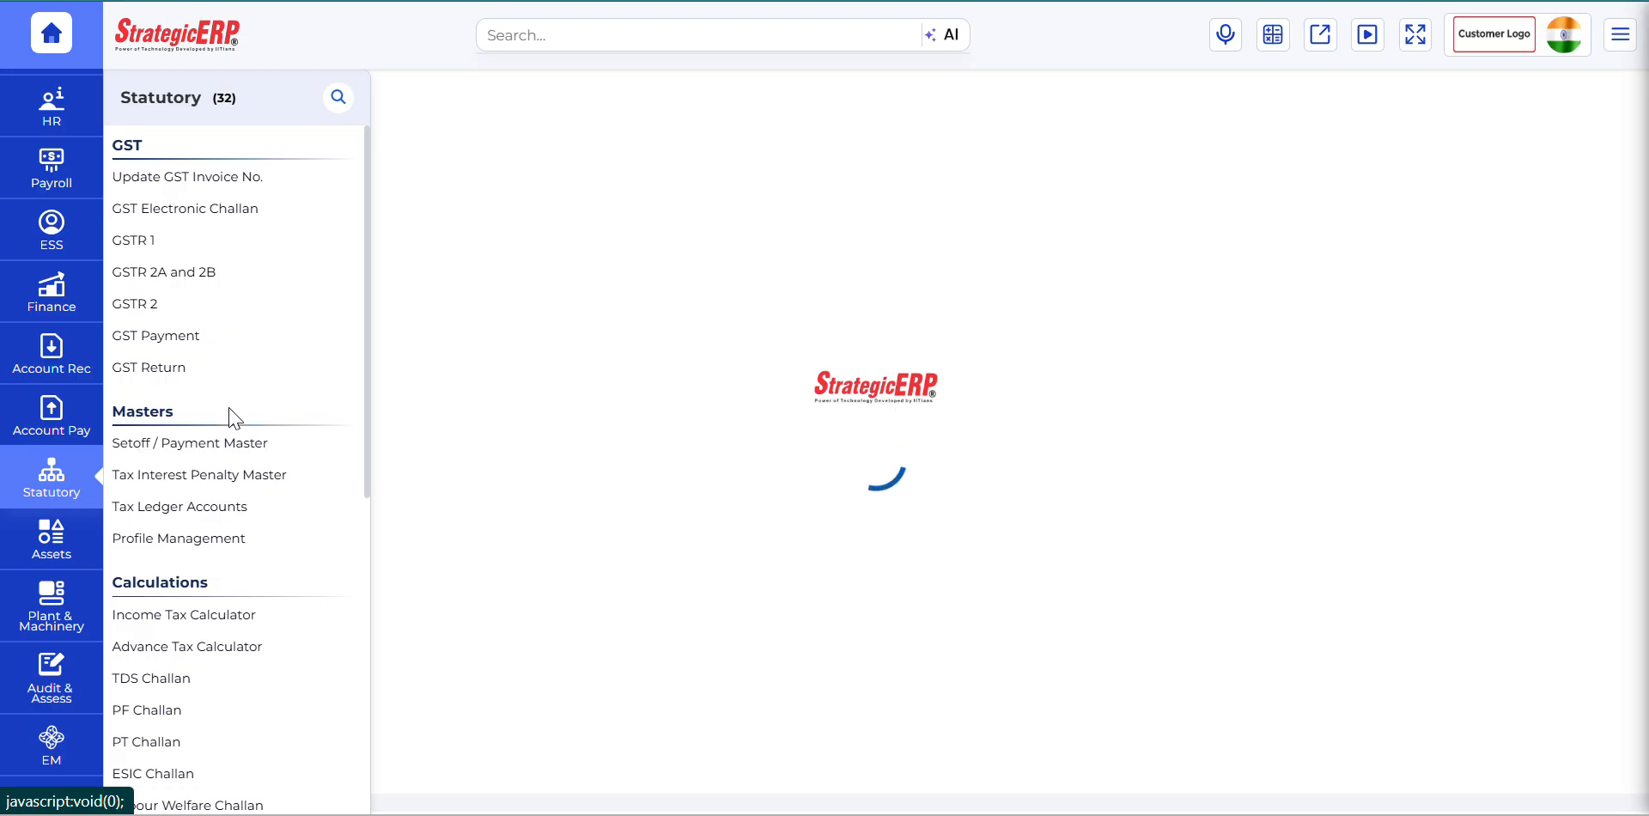
scroll(229, 481, down, 5)
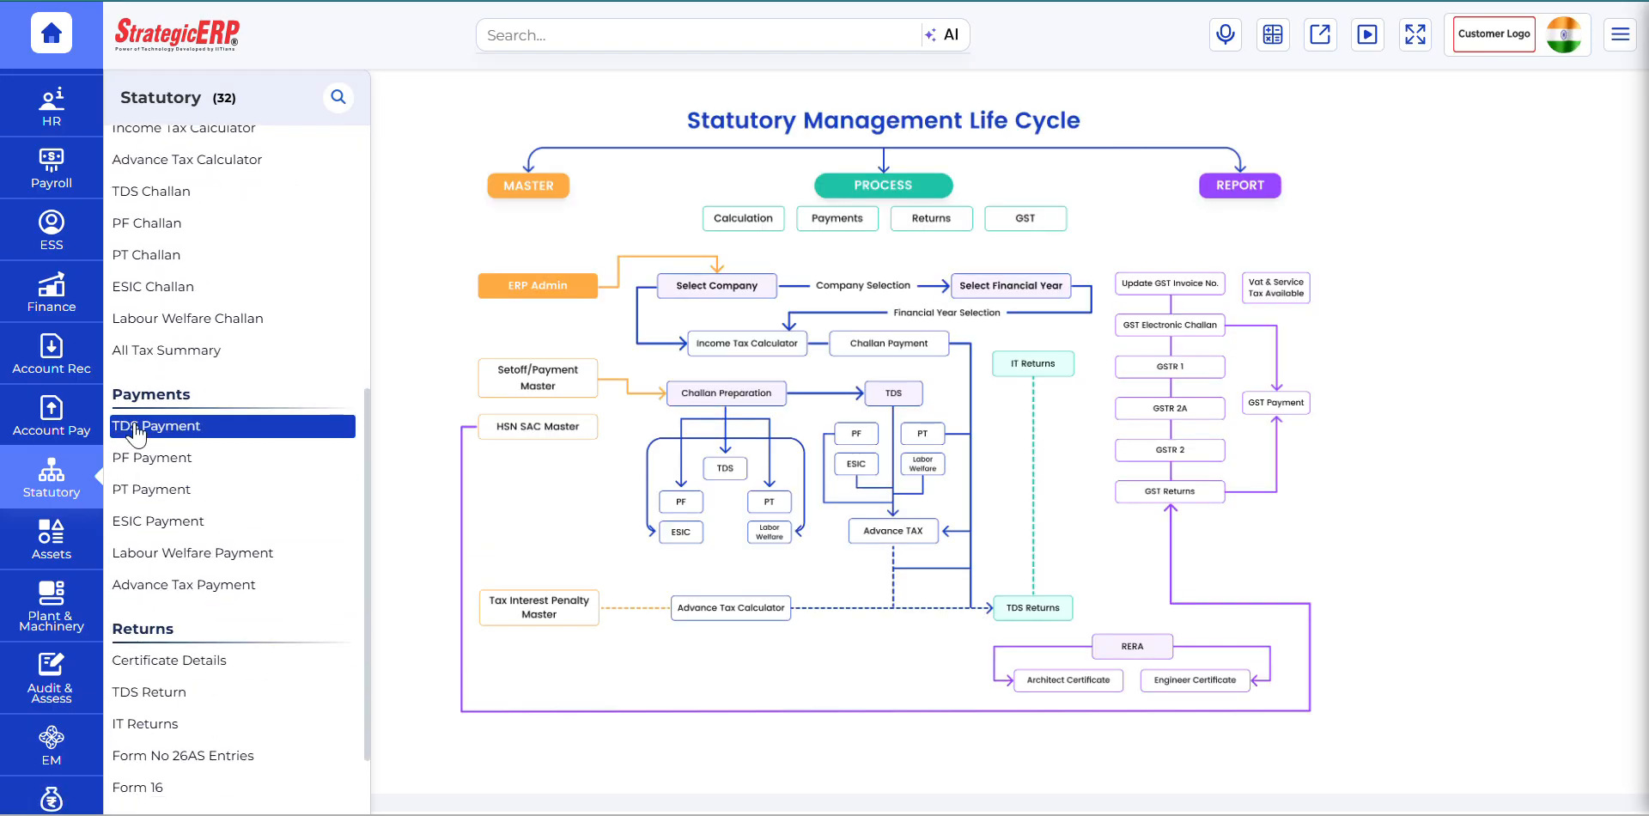
click(129, 426)
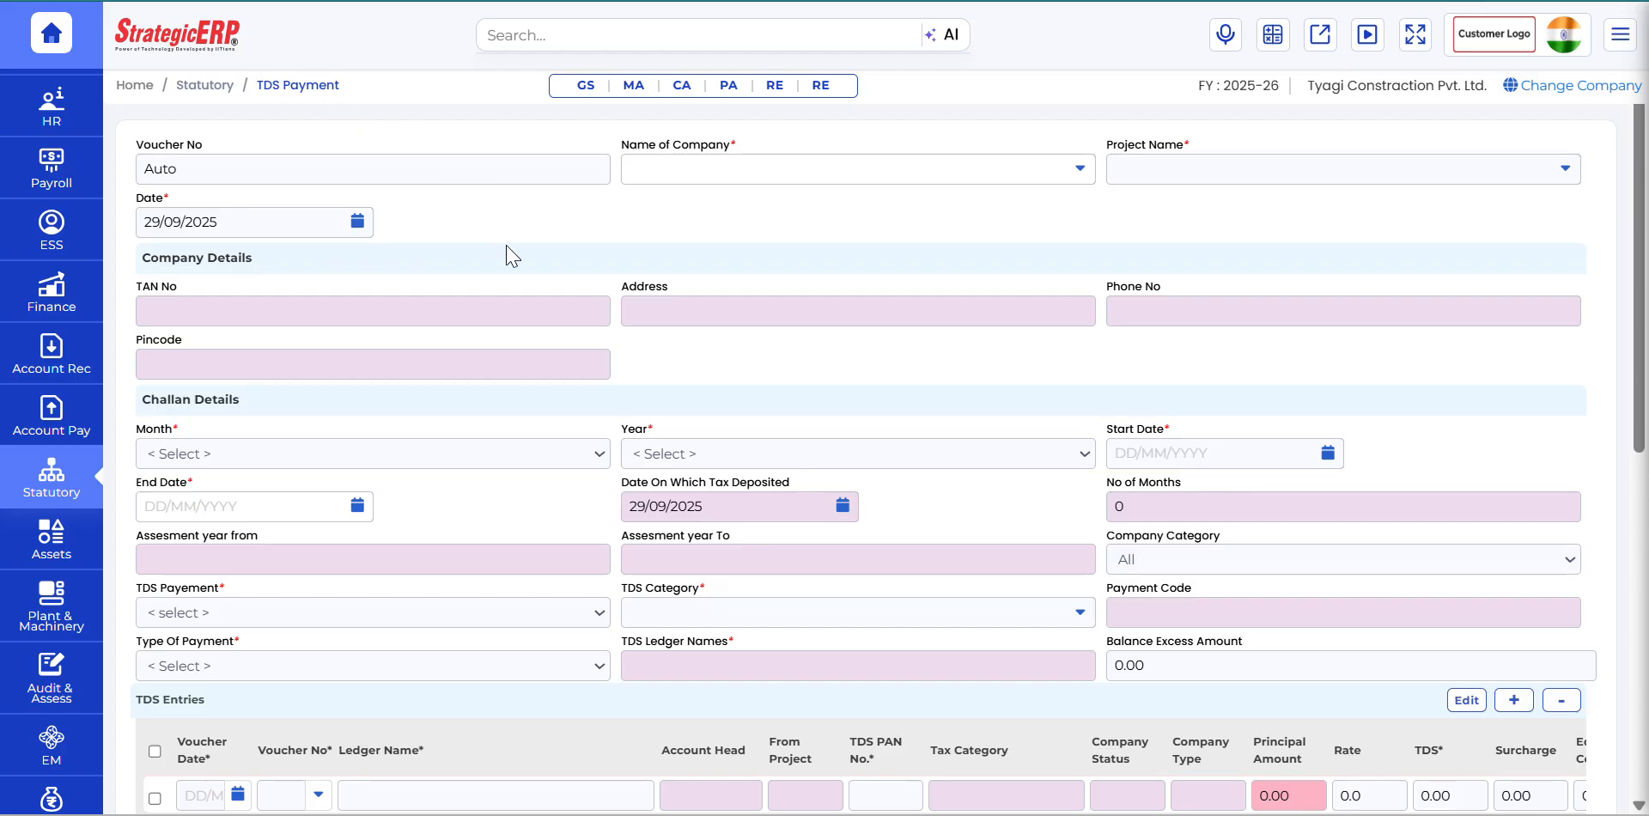
Step: Set the company to Tyagi Constraction Pvt. Ltd. and the project to Rahul 01 for the TDS payment
click(1079, 174)
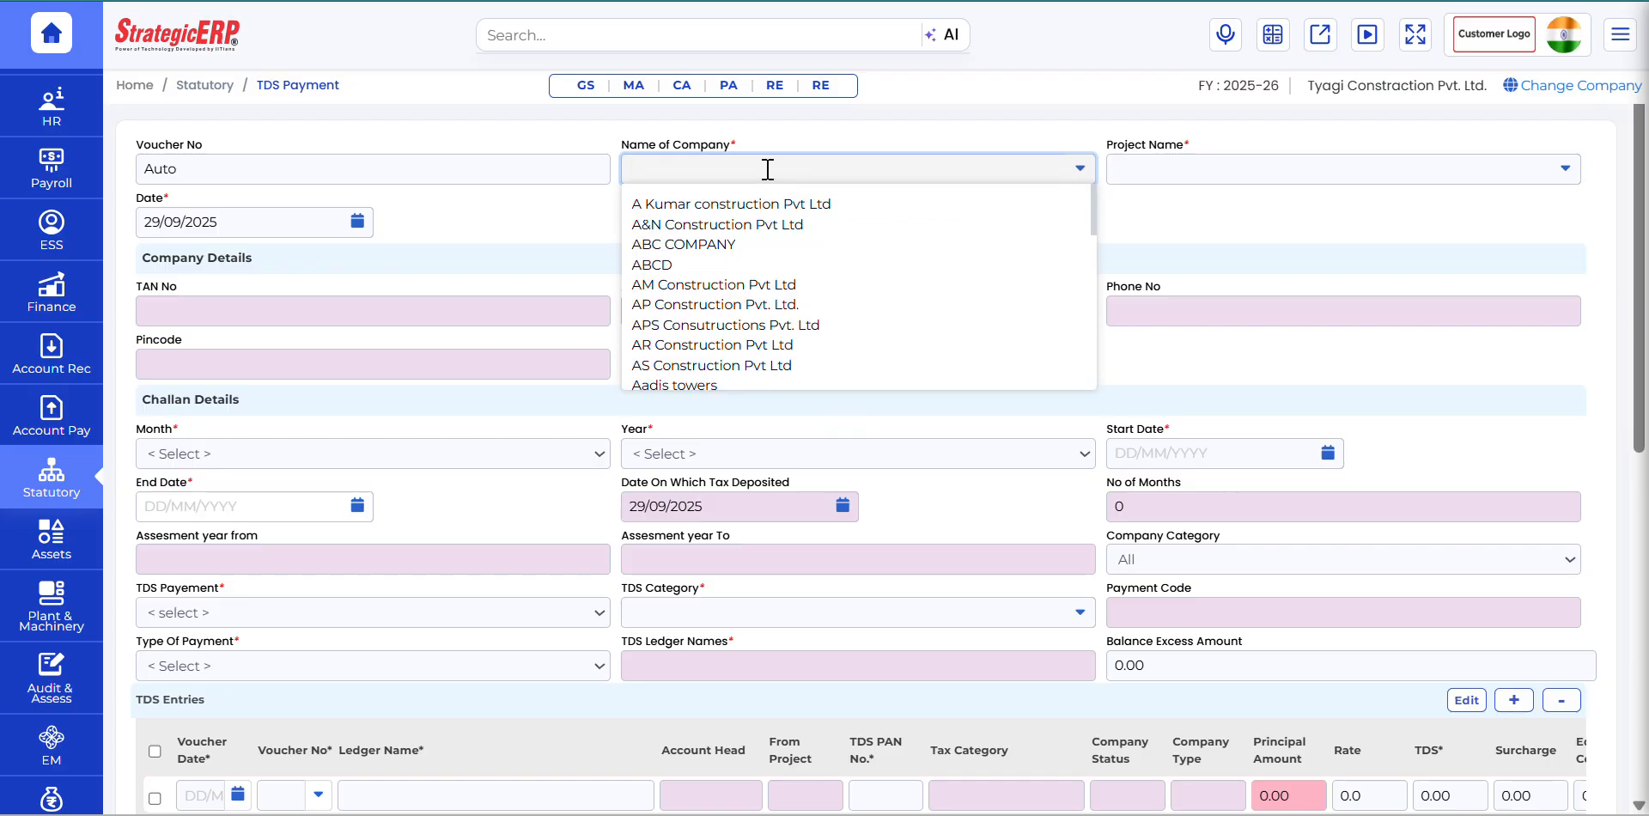
text(tyagi)
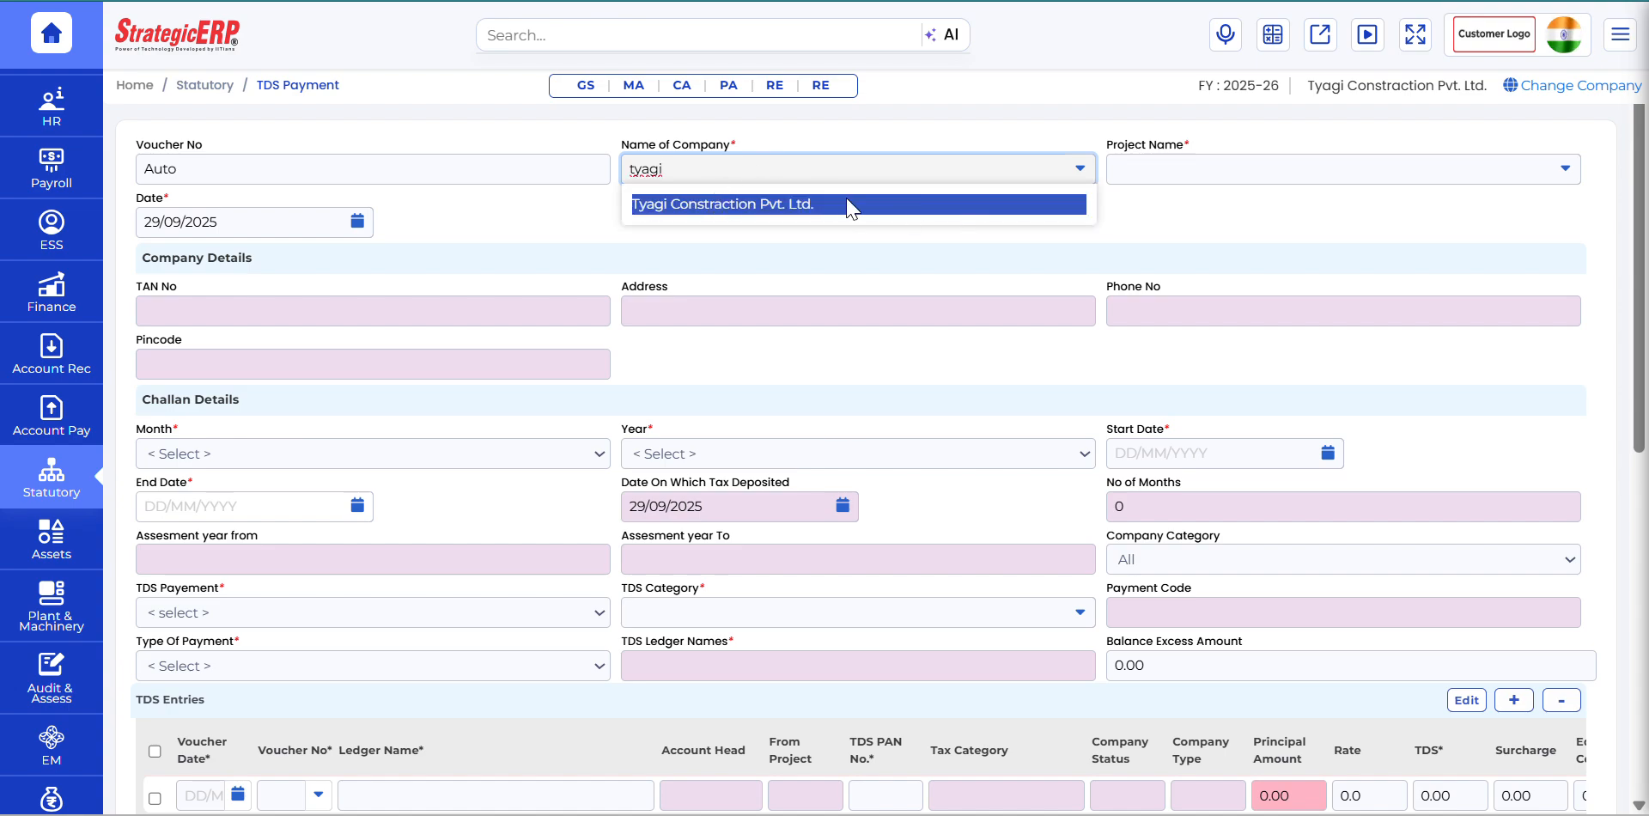
click(786, 204)
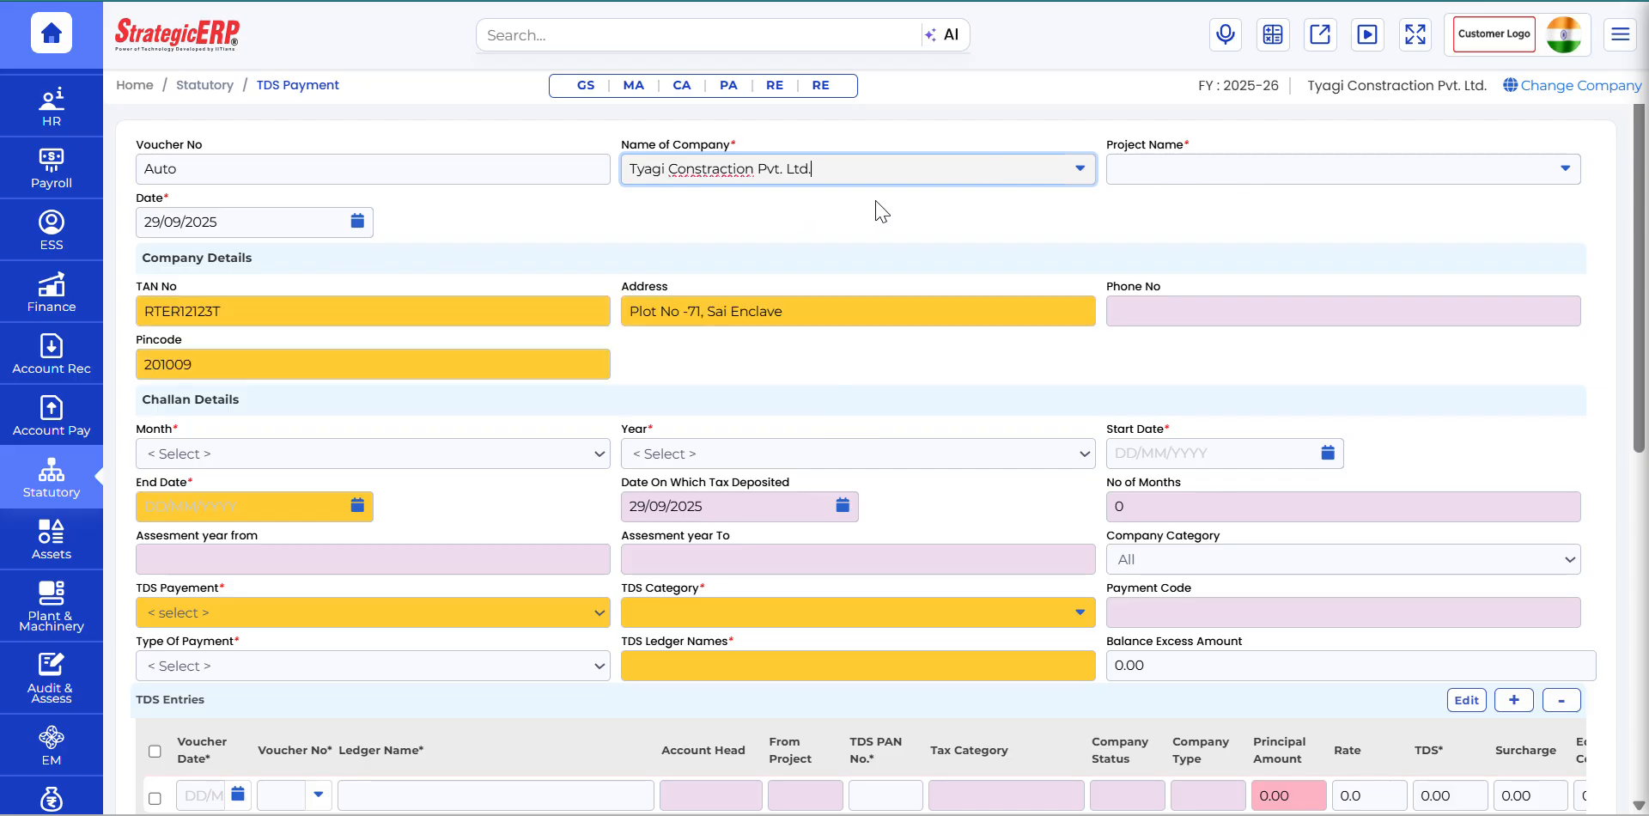
click(1179, 171)
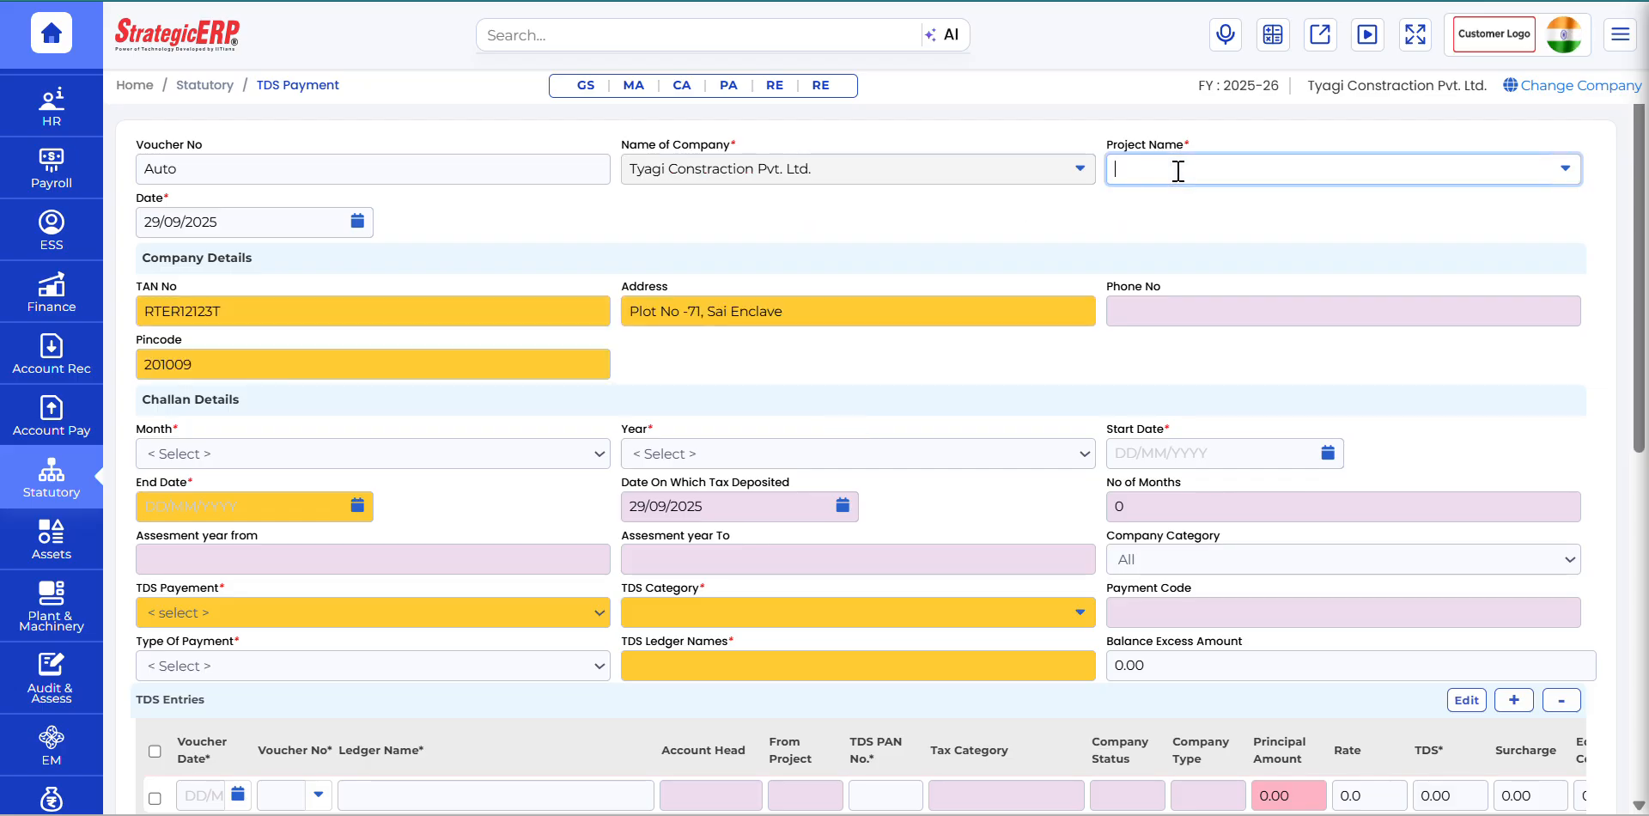
text(rahu)
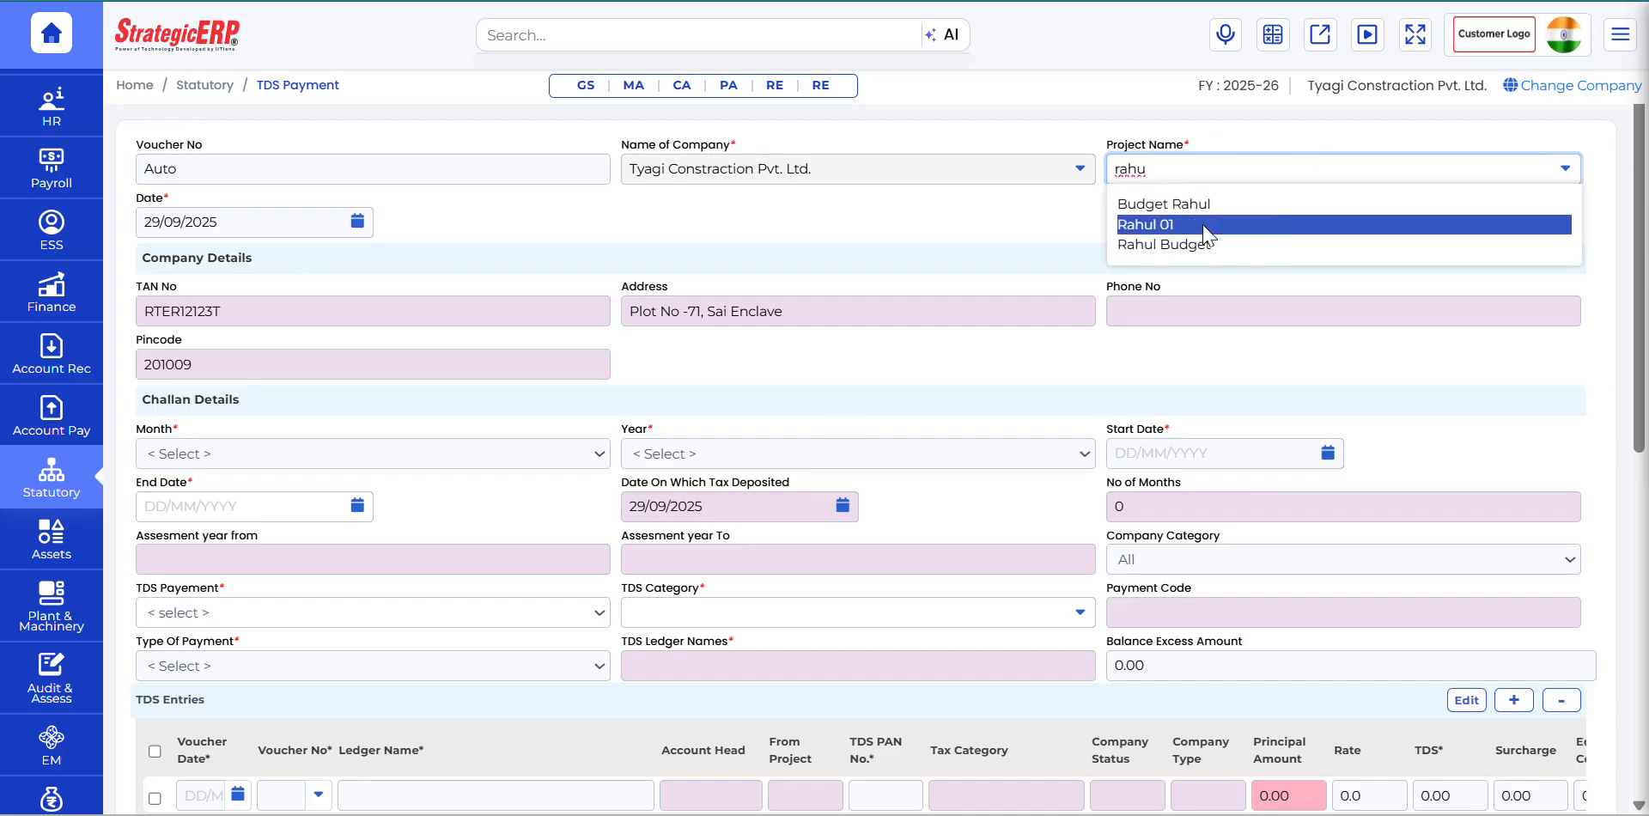
click(1205, 227)
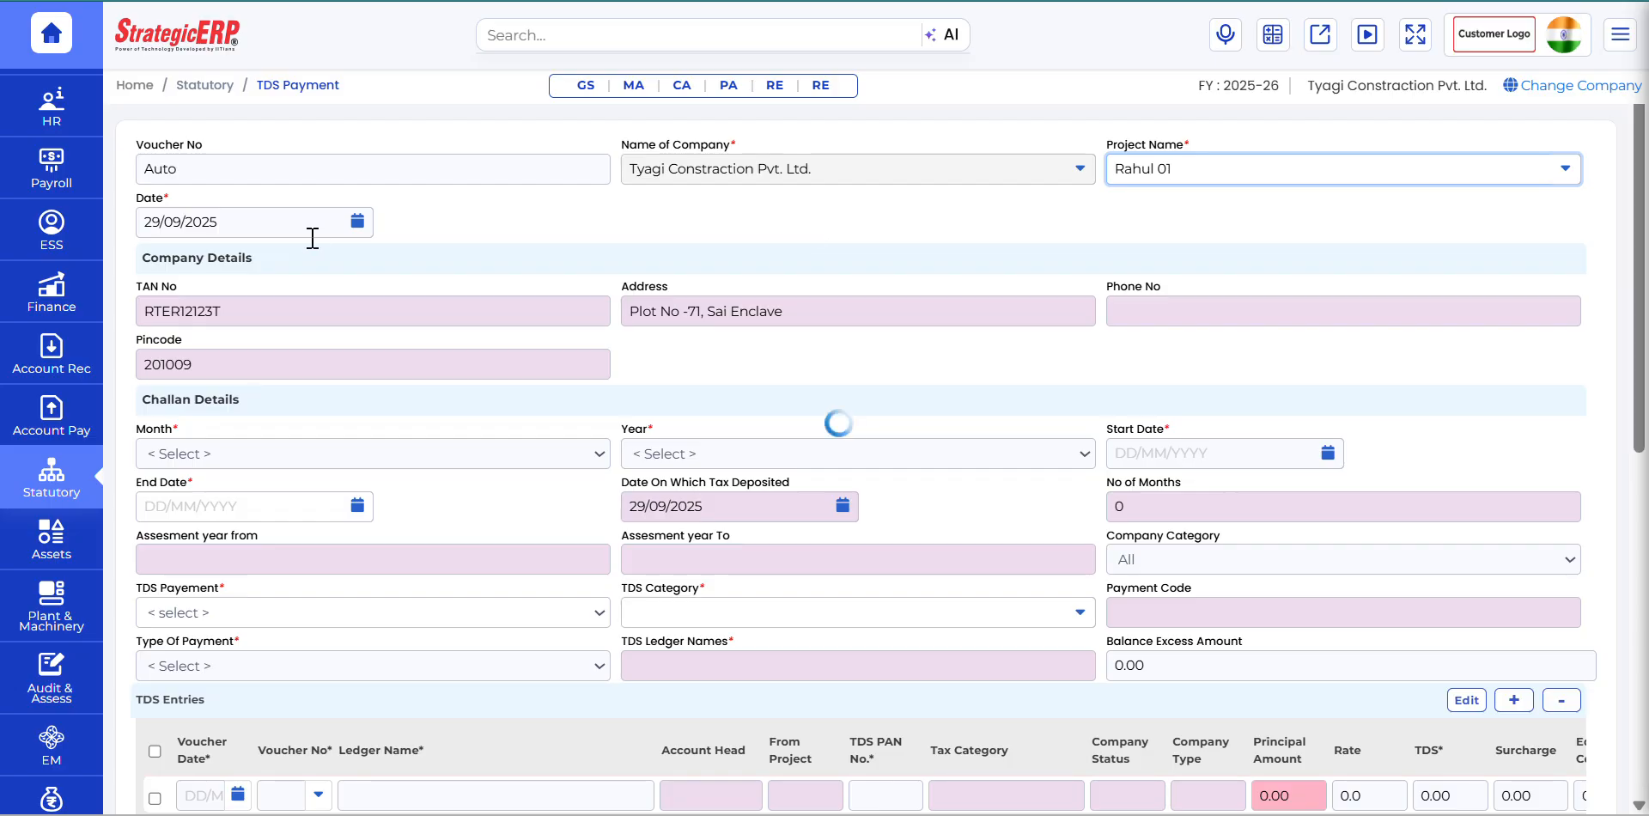
Step: Set the voucher date of the TDS payment to 07/05/2025
click(359, 226)
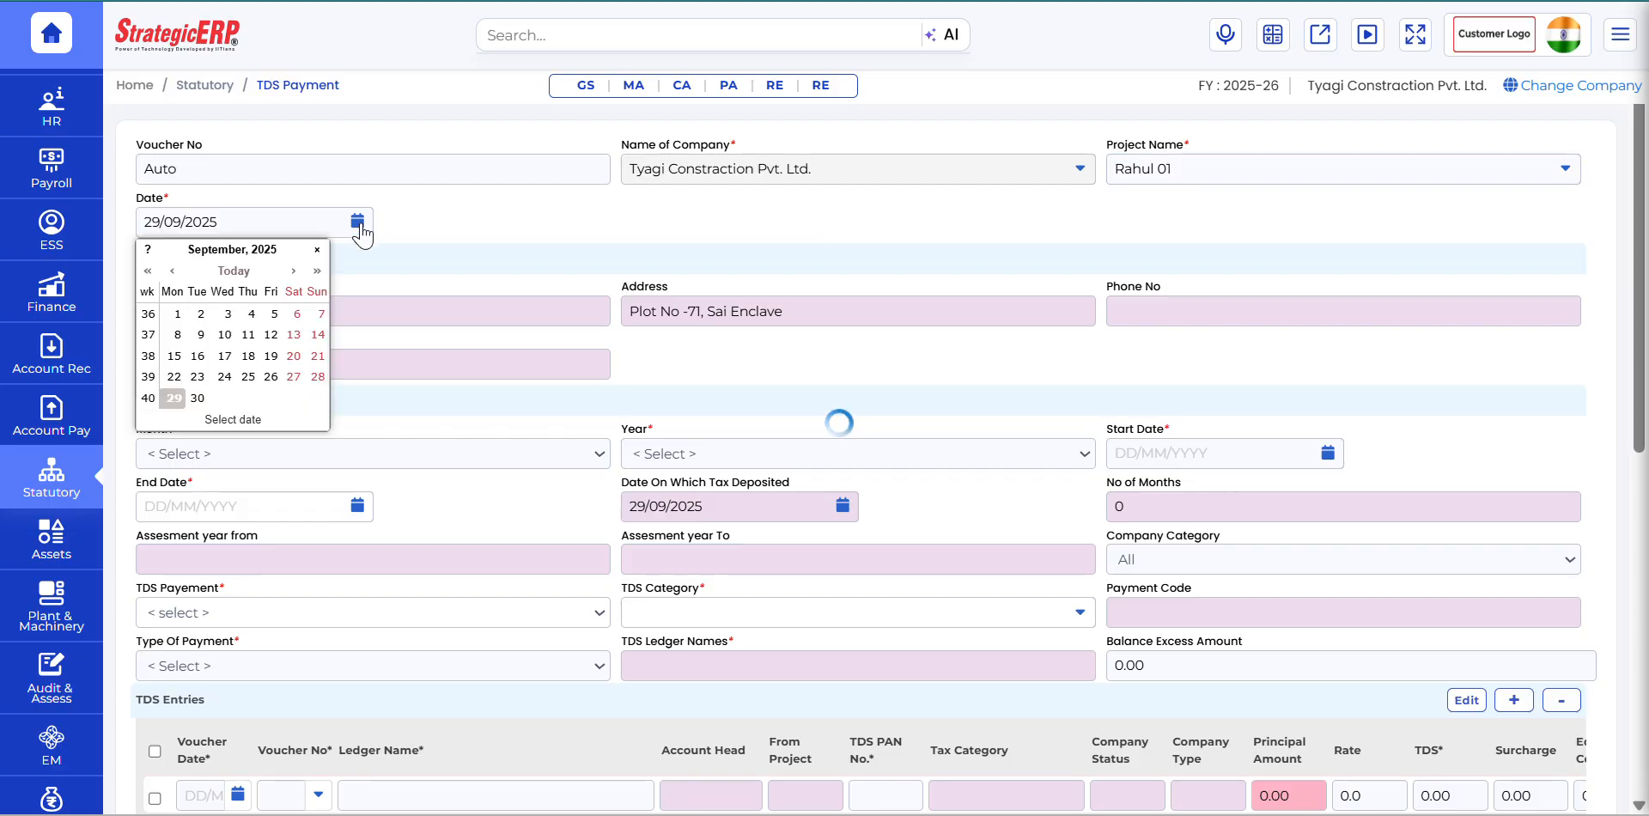
click(173, 271)
click(173, 271)
click(176, 273)
click(176, 273)
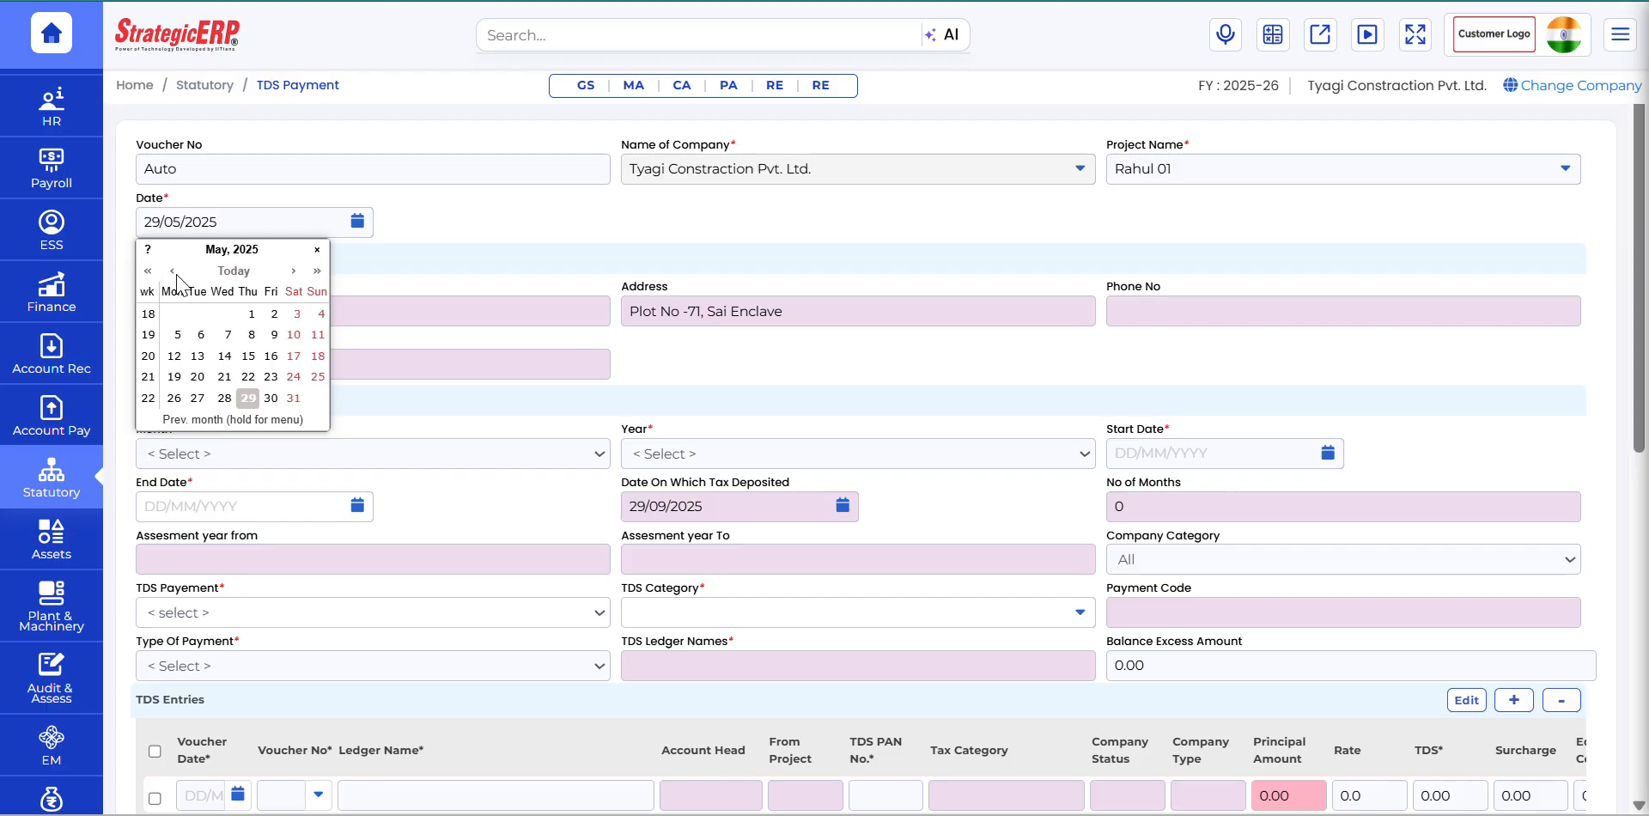
click(176, 273)
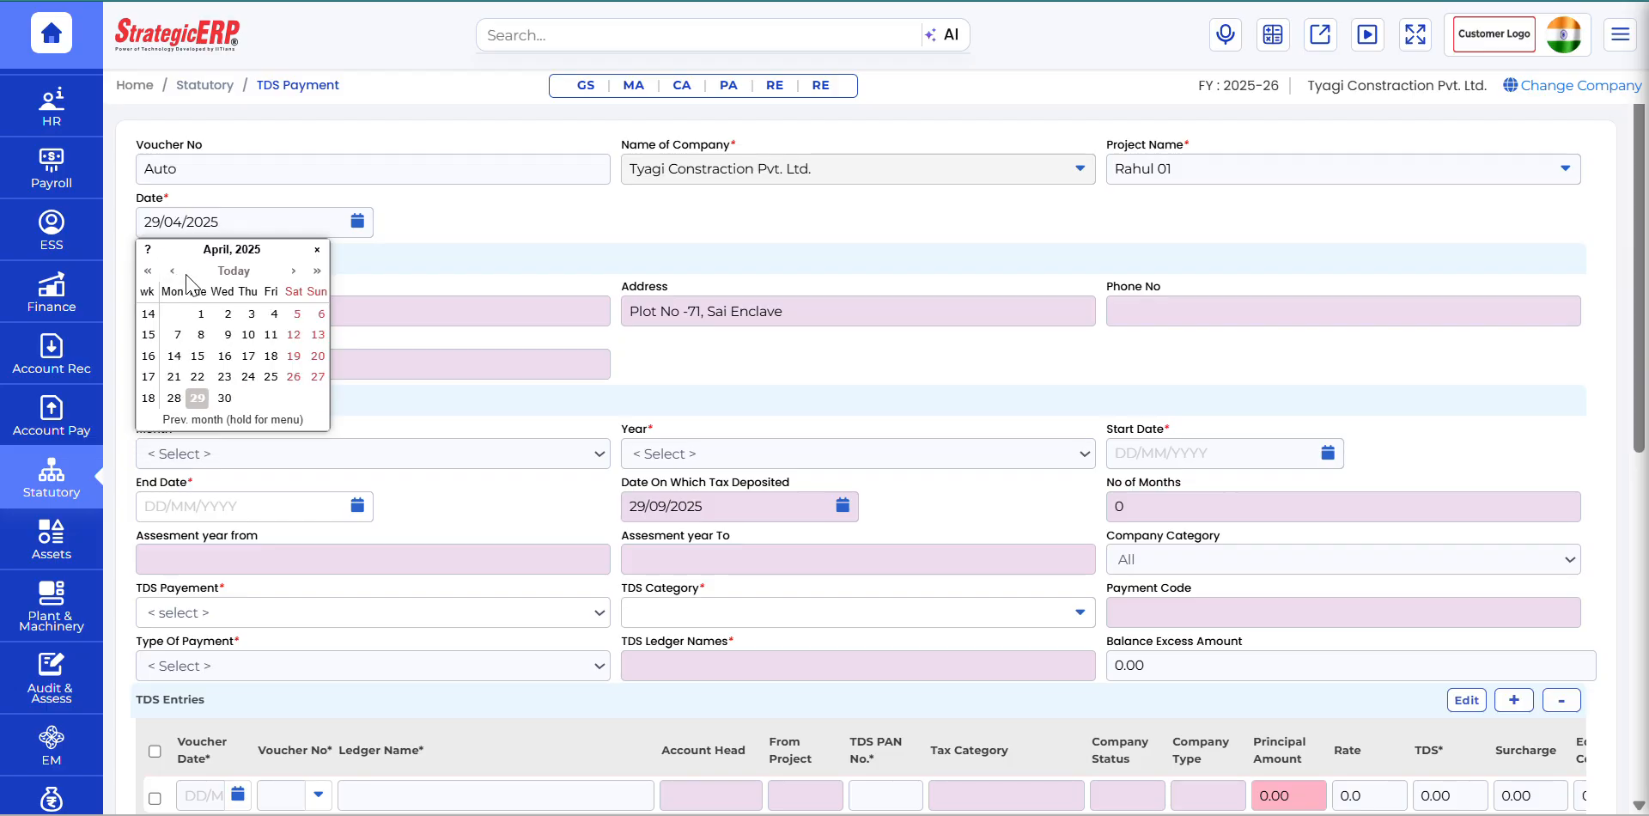
click(293, 271)
click(228, 334)
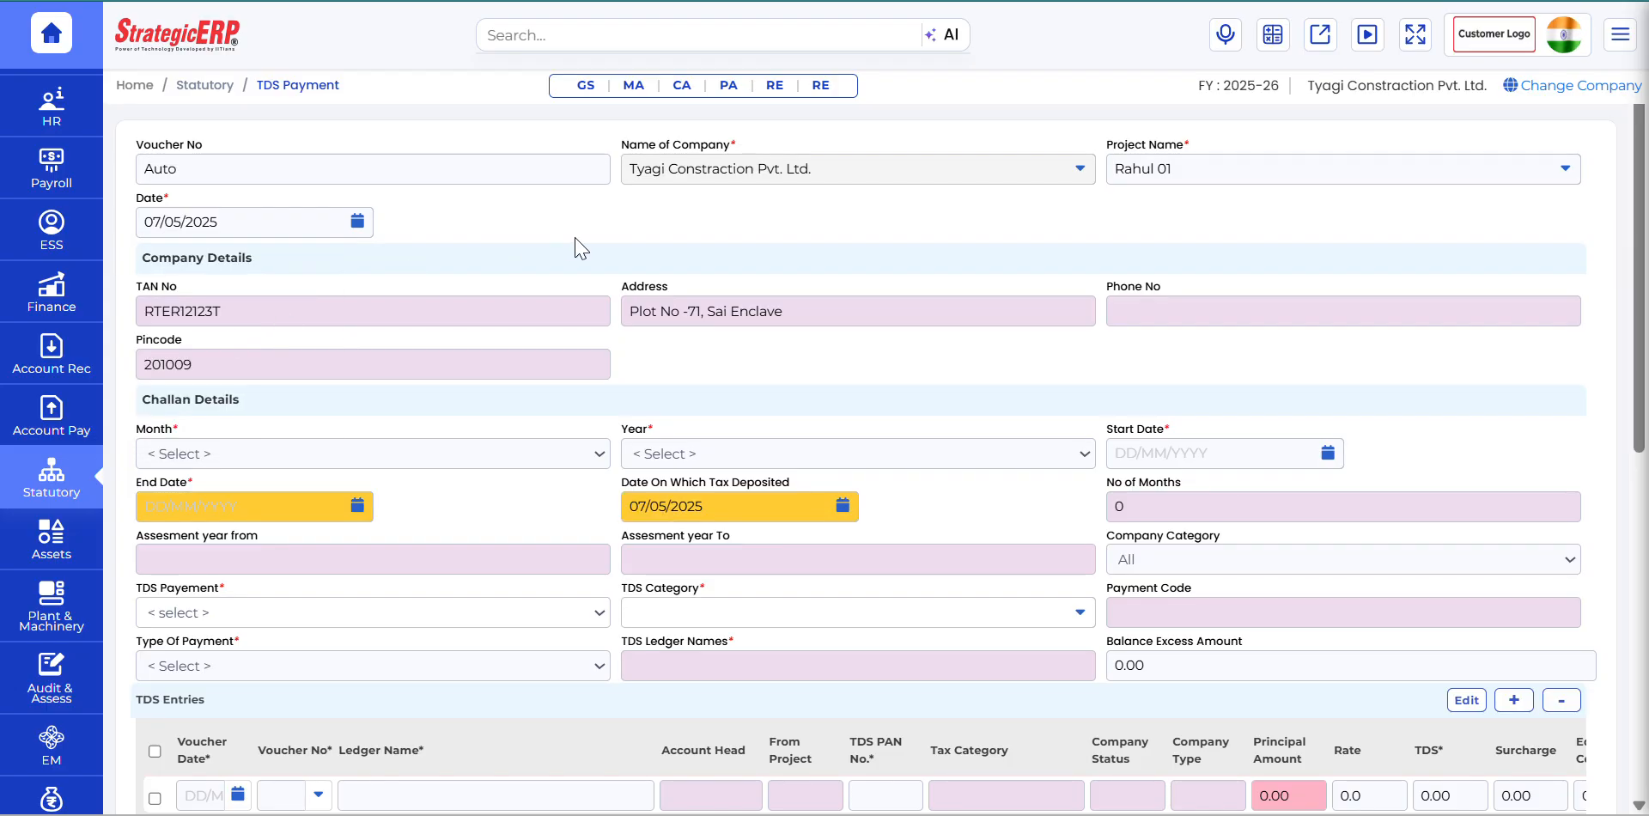
Step: Set the challan period to month April and year 2025 in the Challan Details
scroll(759, 324, down, 3)
click(342, 307)
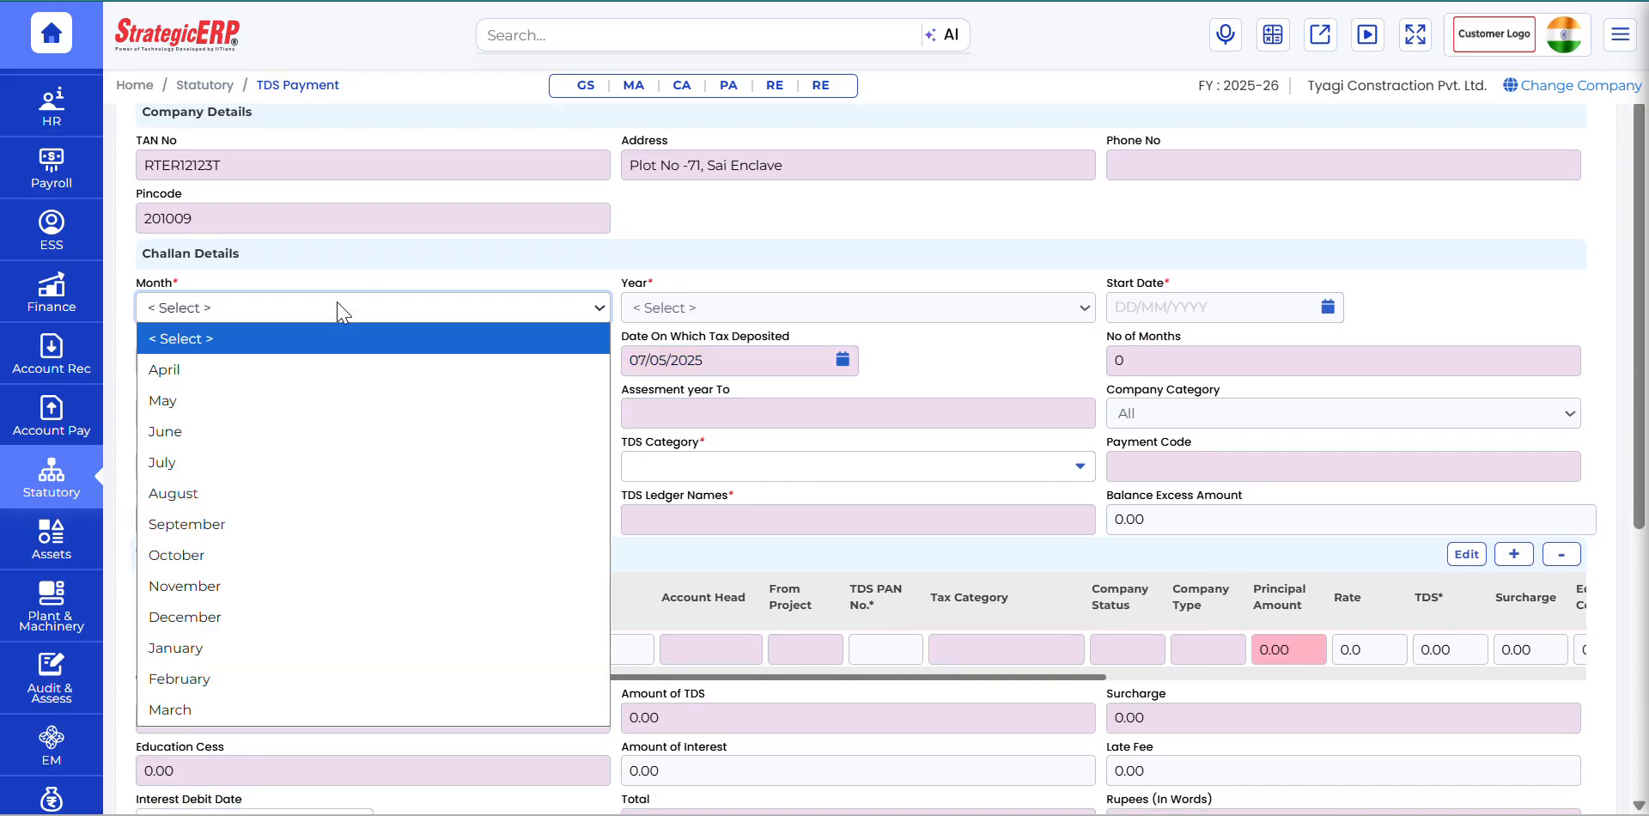
click(275, 369)
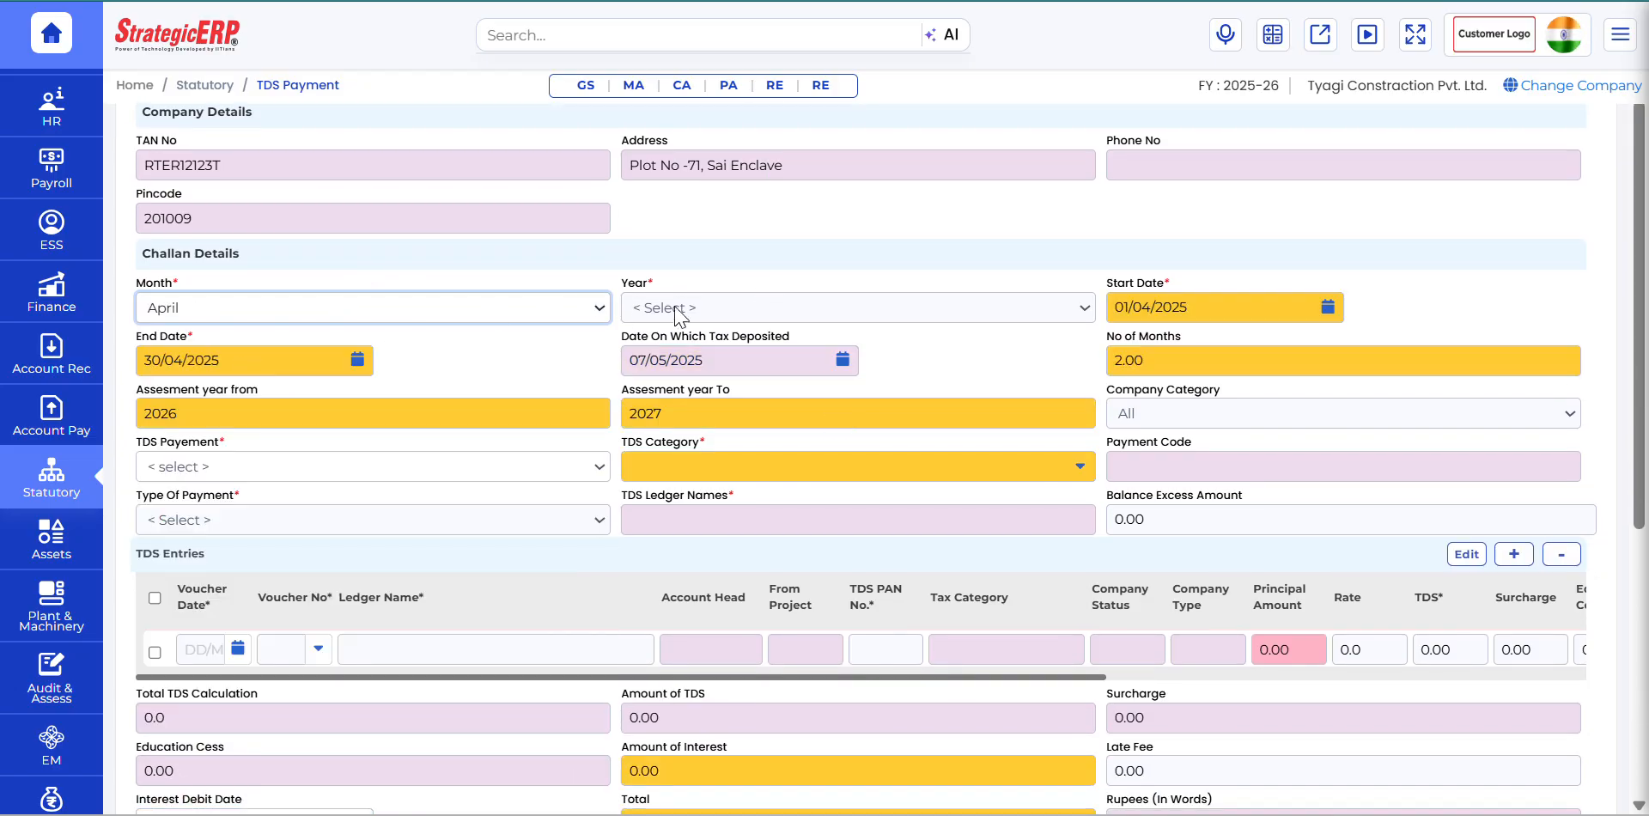
click(701, 311)
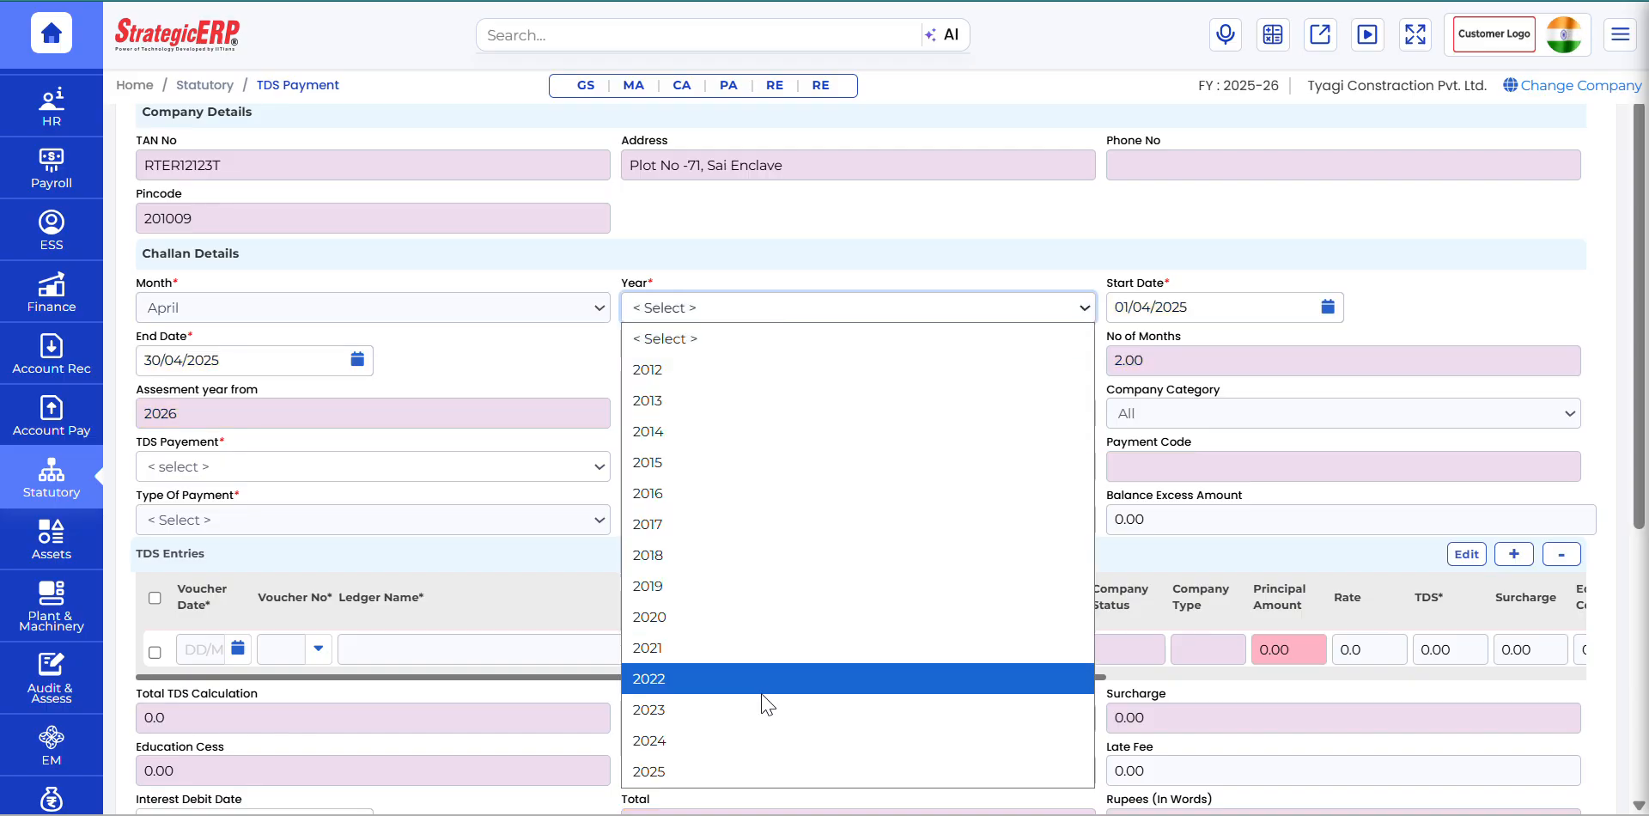
click(689, 770)
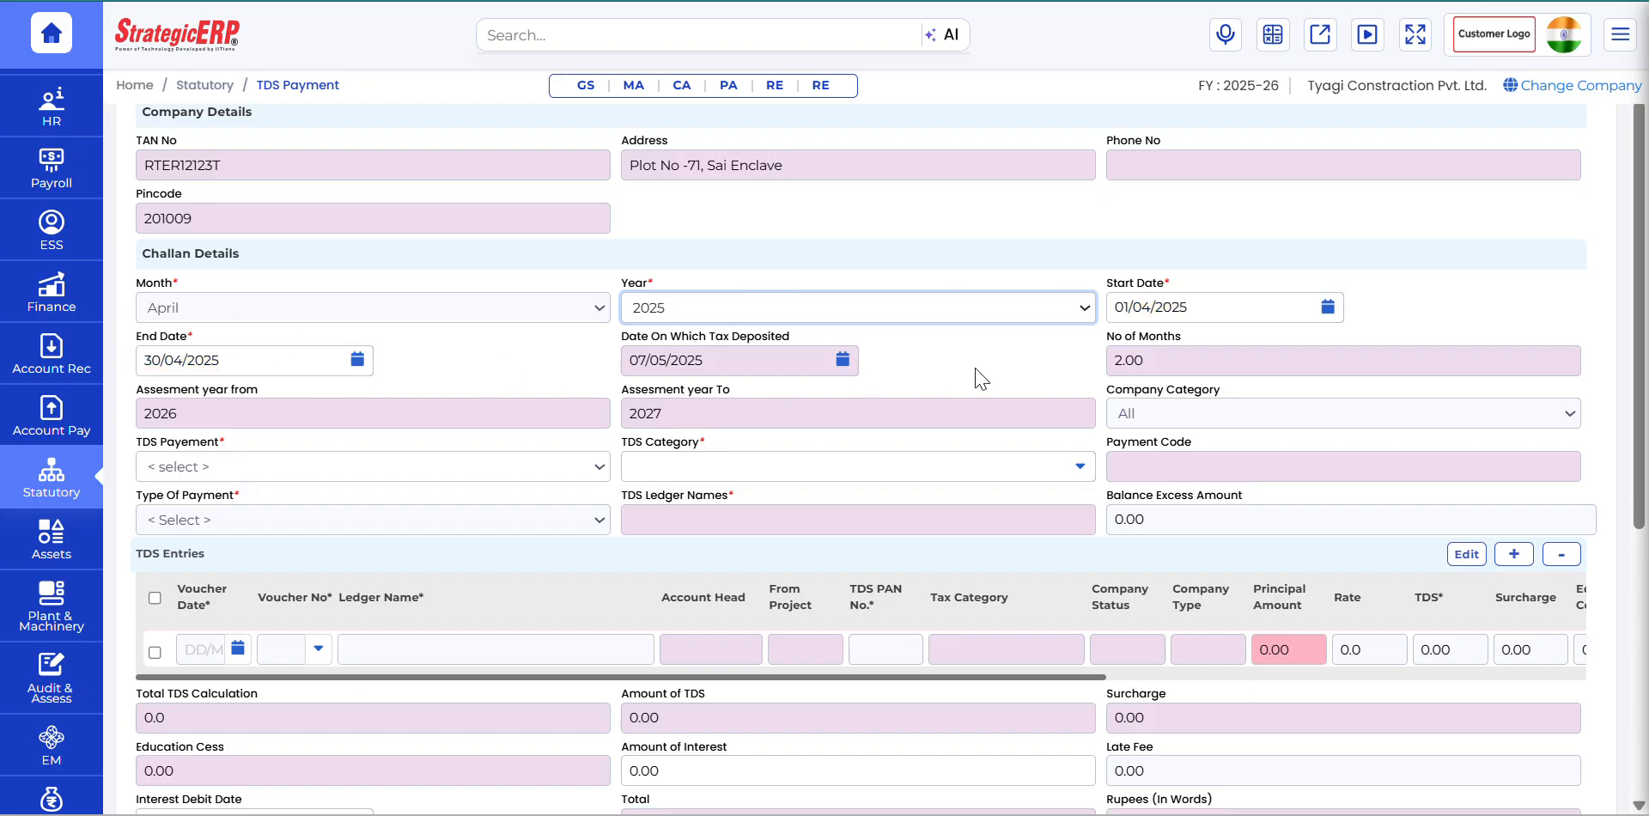
Step: Set TDS Payment to 26q and the type of payment to (200) TDS/TCS Payable by Taxpayer
scroll(977, 375, down, 1)
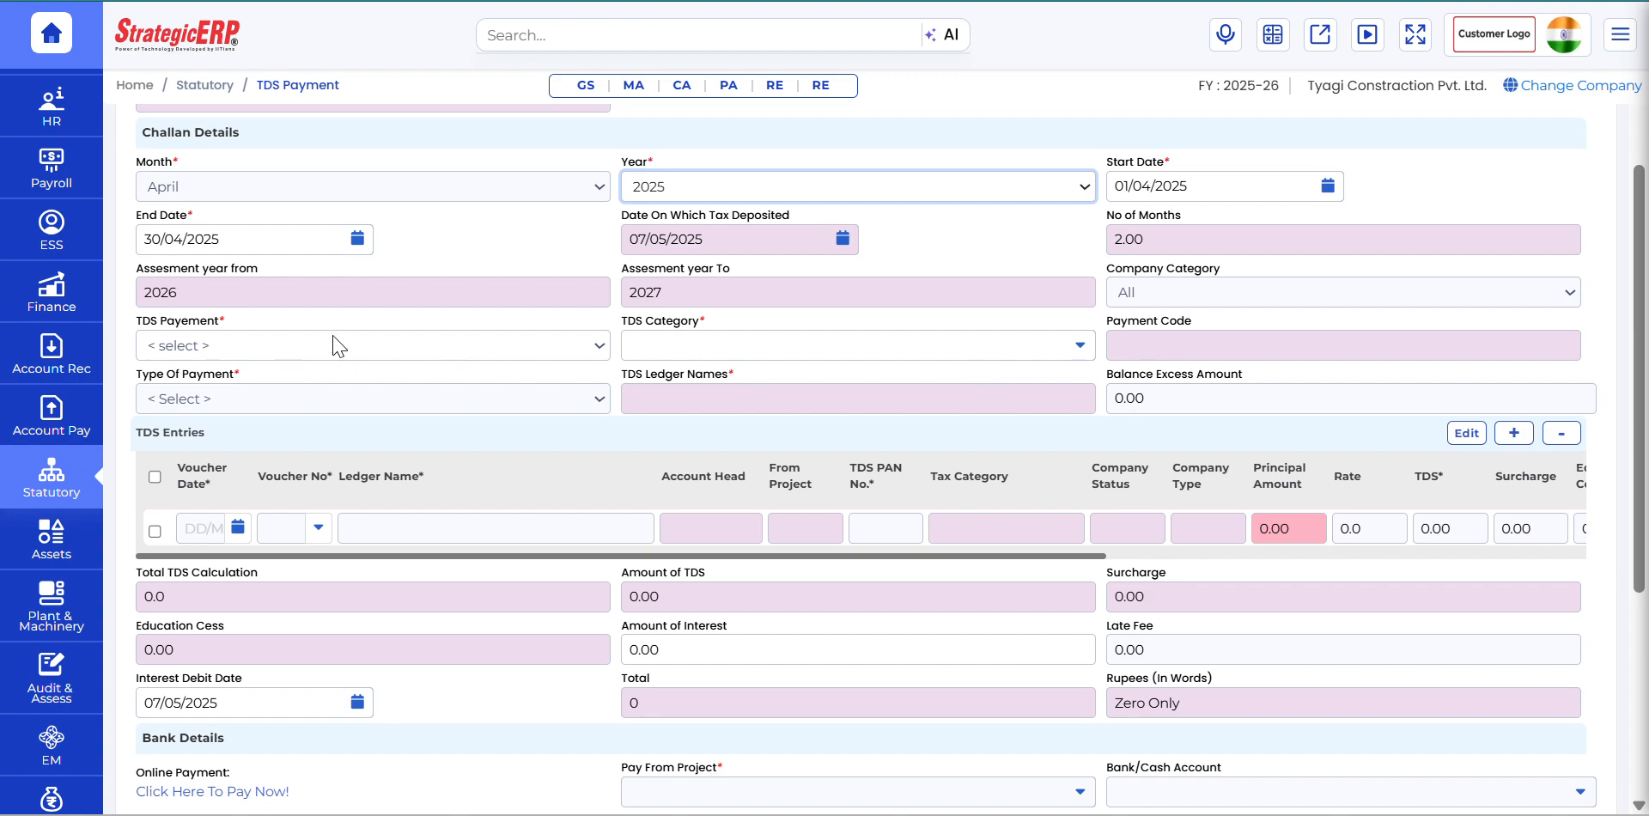
click(336, 349)
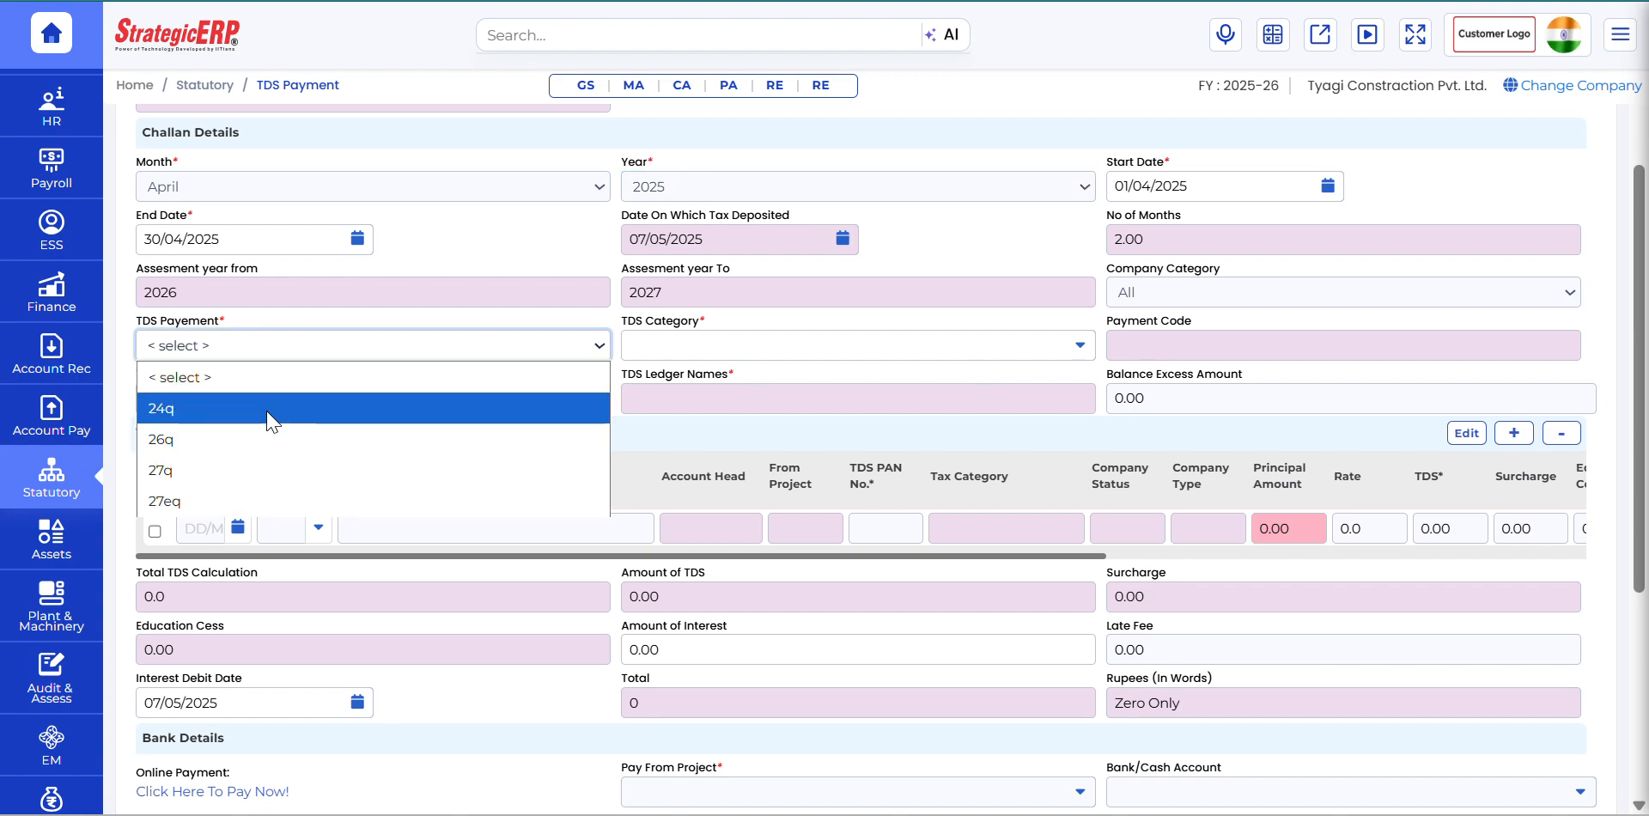
click(207, 442)
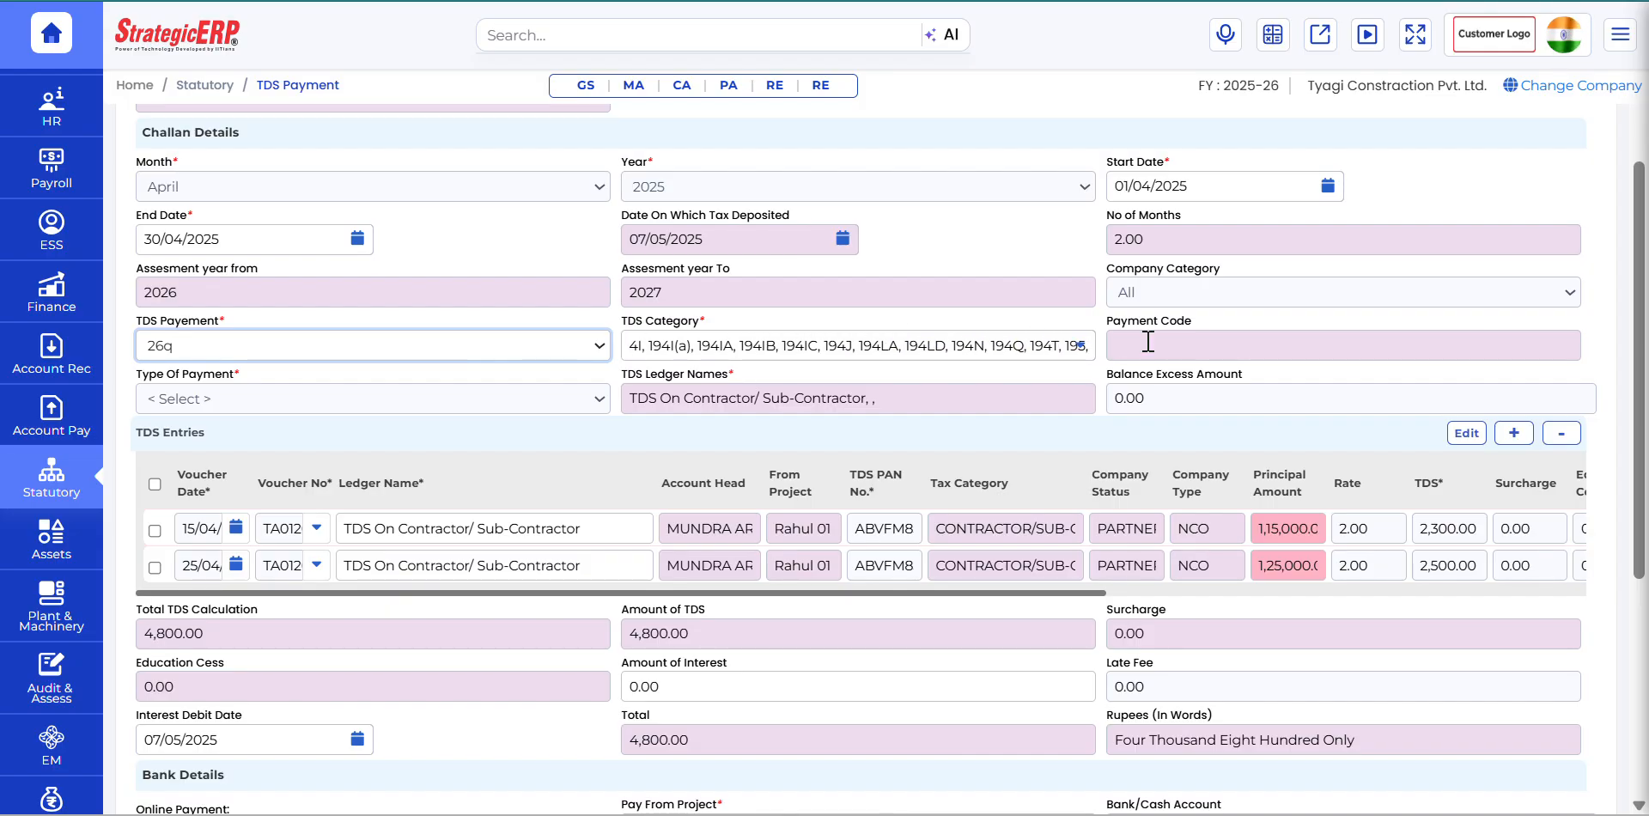
click(471, 402)
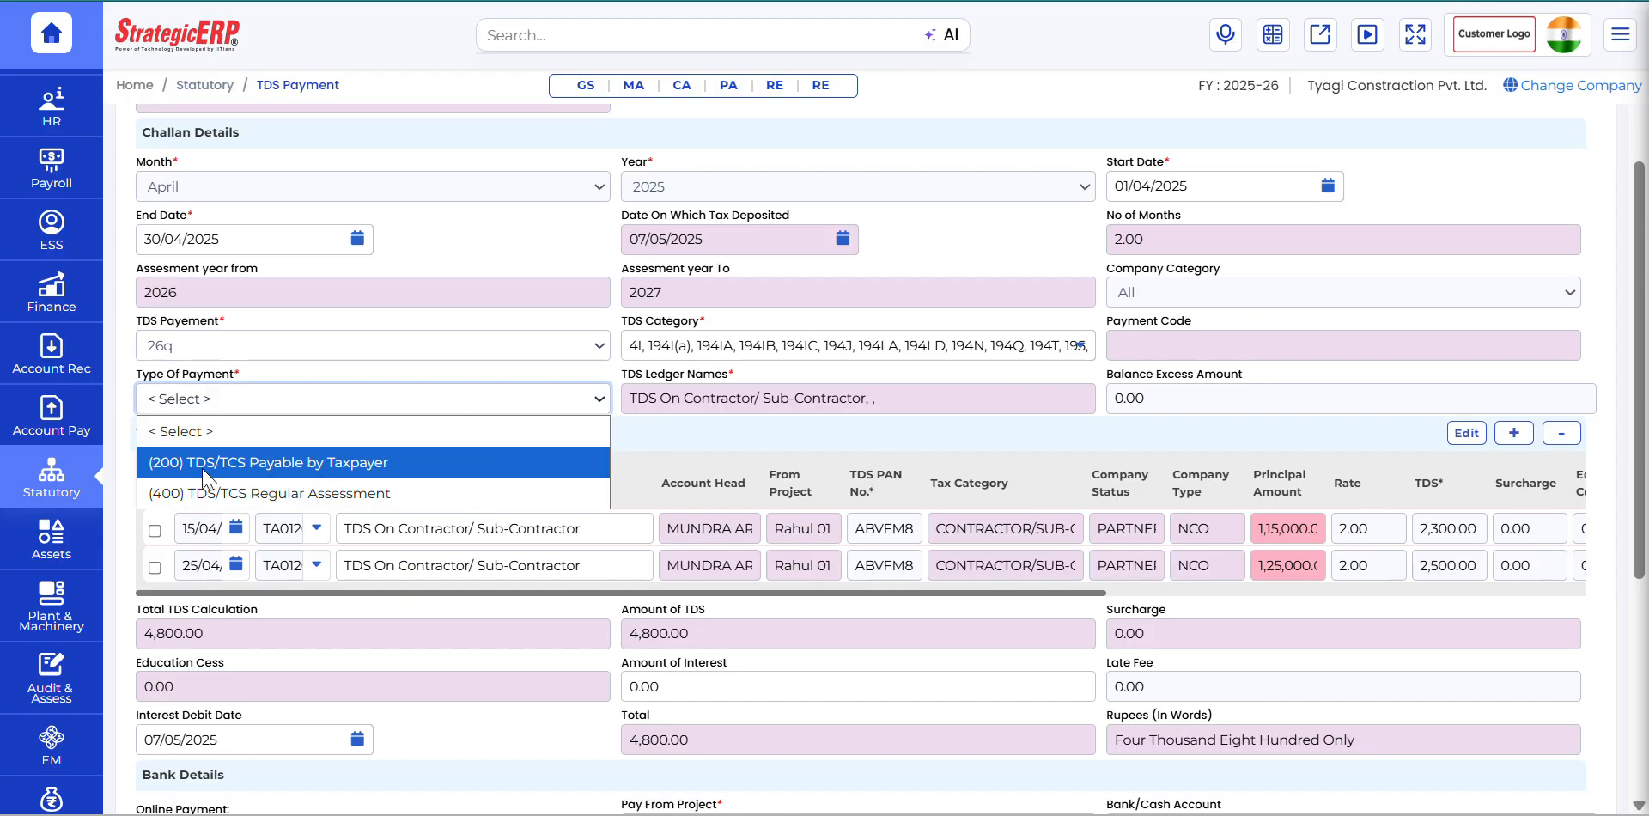
click(365, 468)
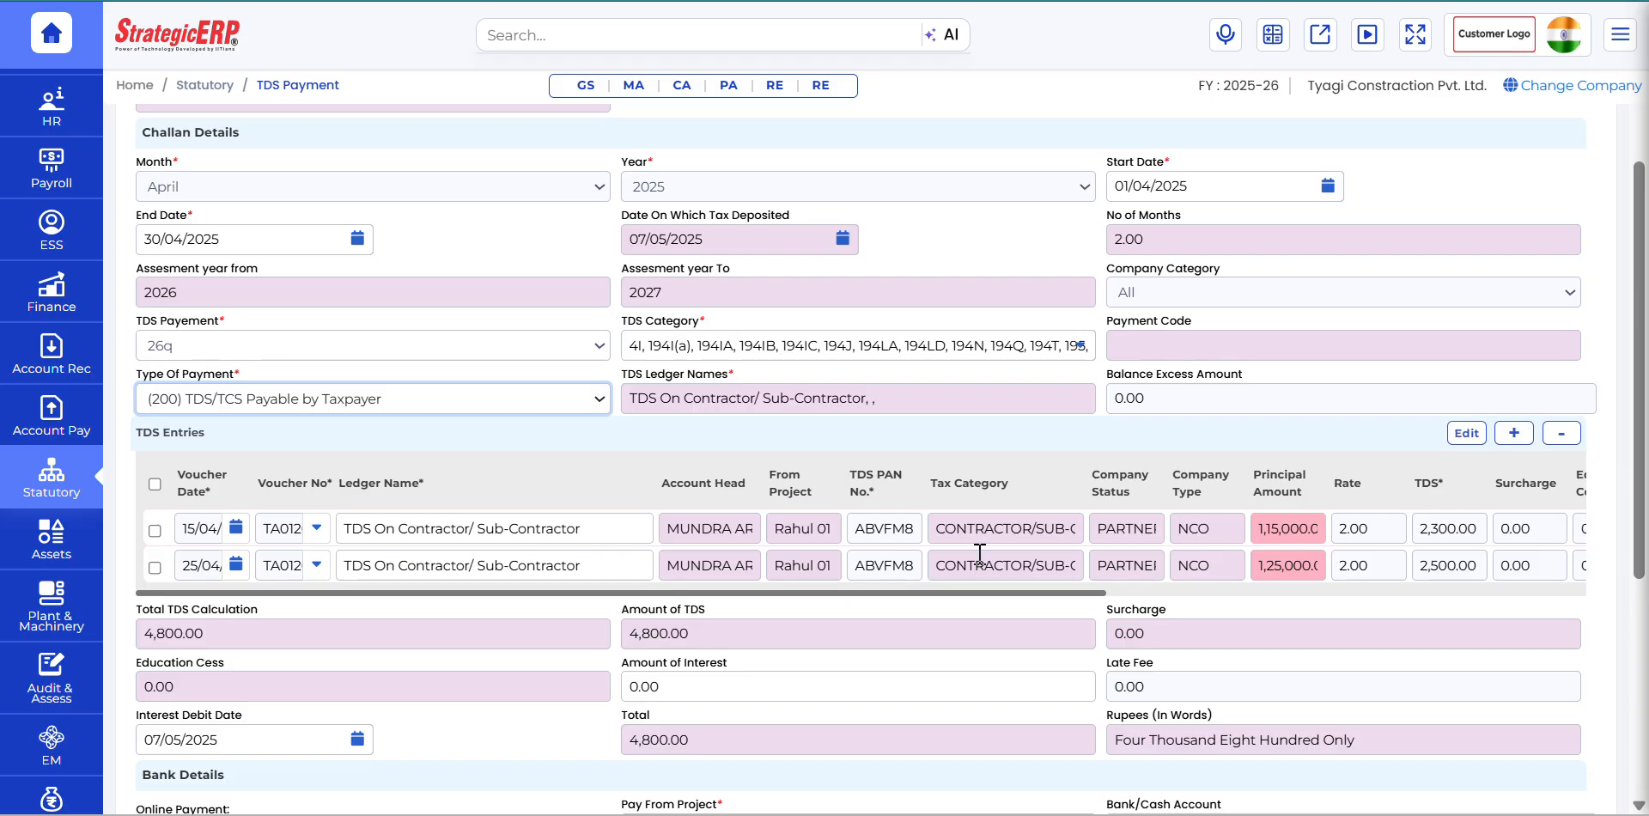
Step: Examine the TDS entries across all columns, including the Current Paid amount of each row
click(1149, 563)
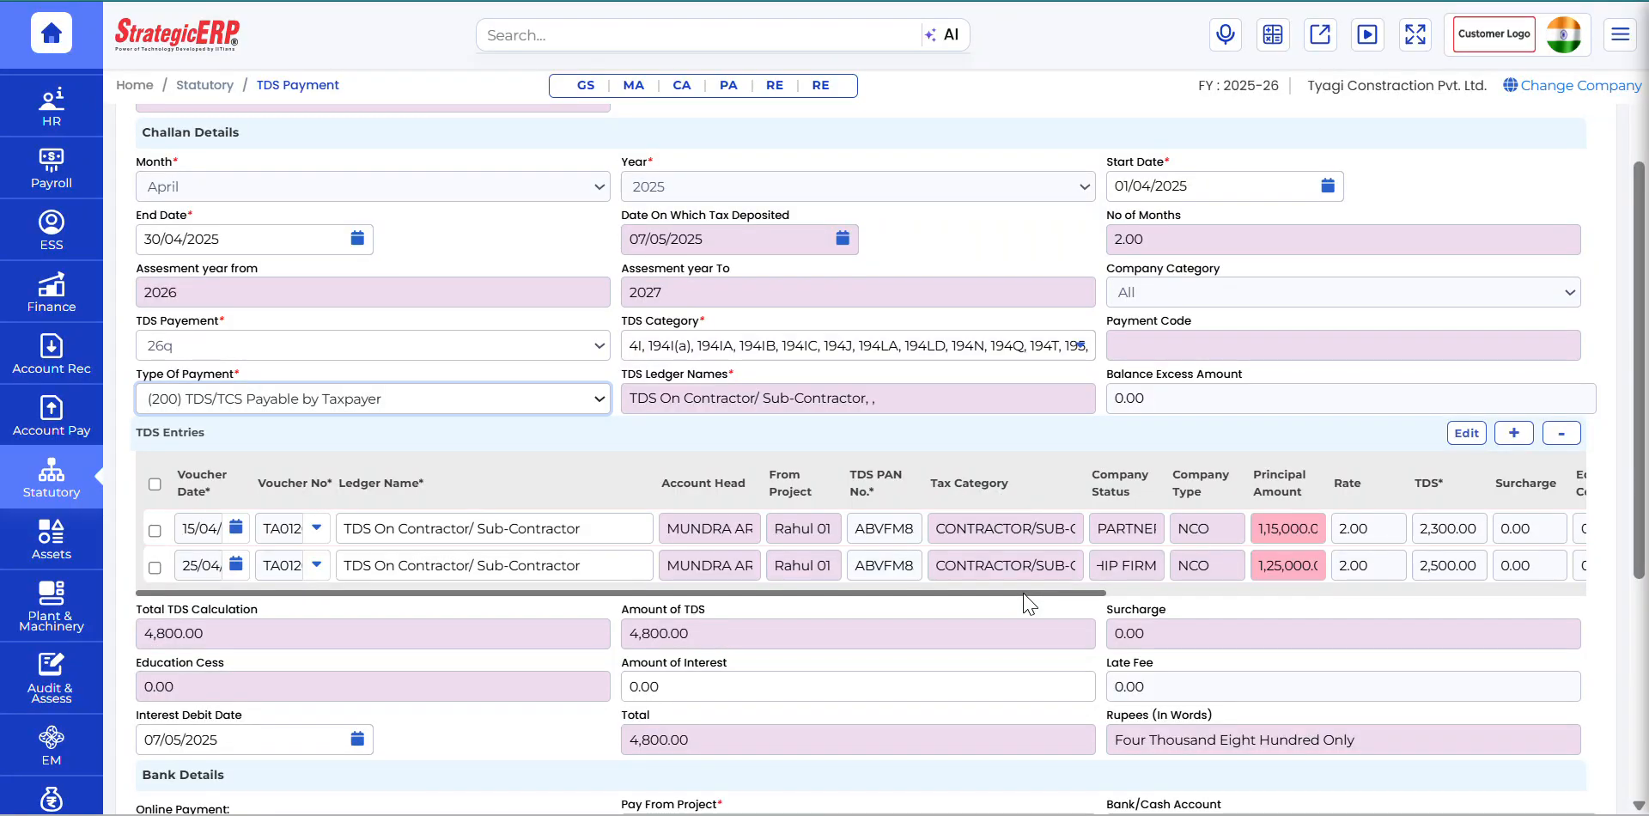
click(1143, 594)
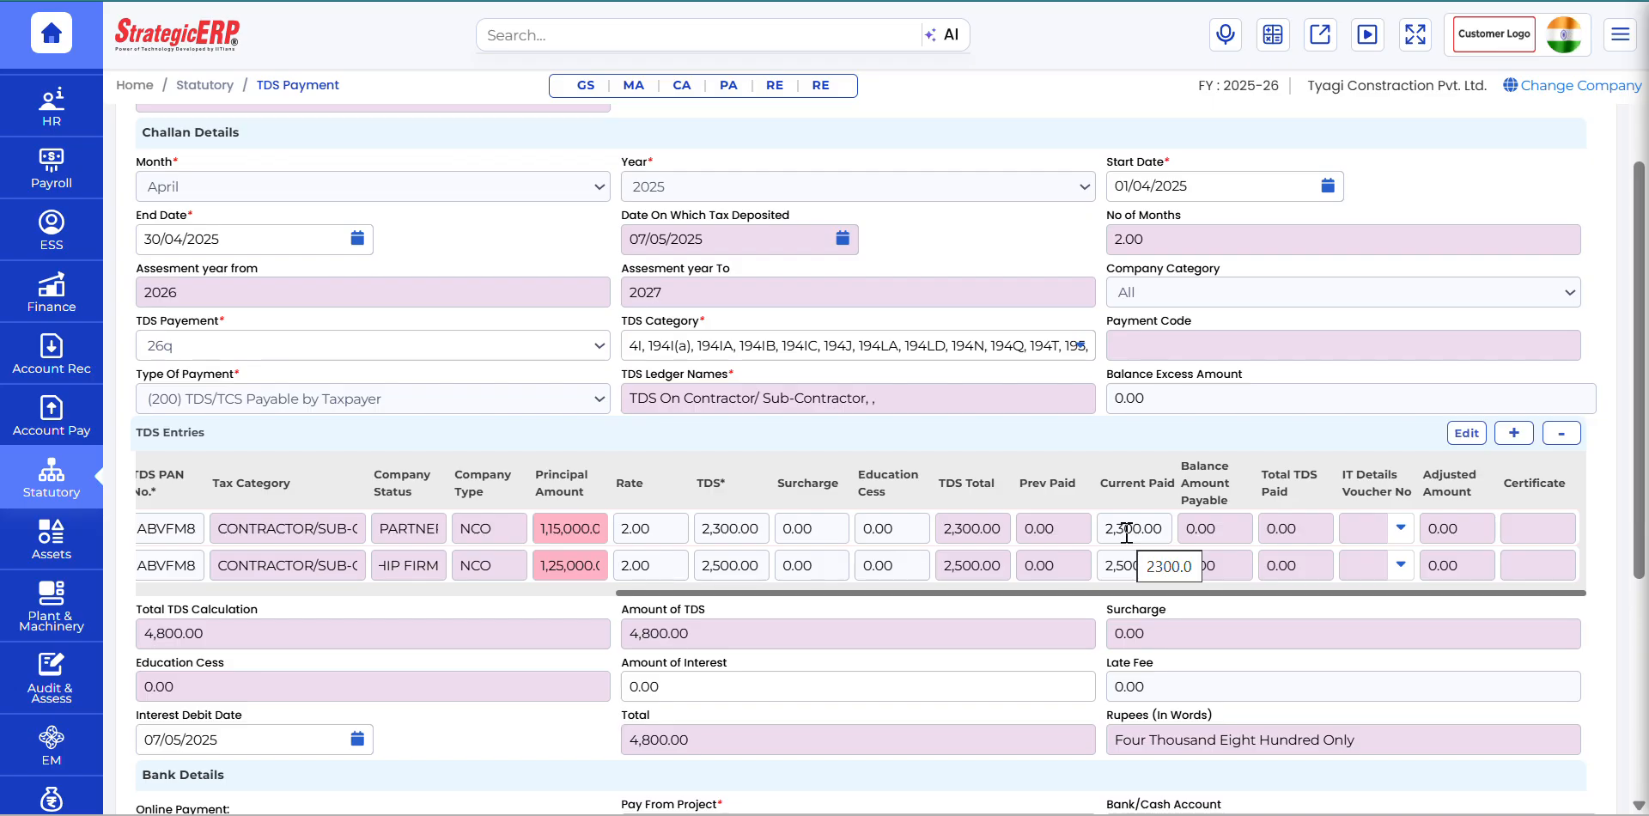
double_click(1131, 566)
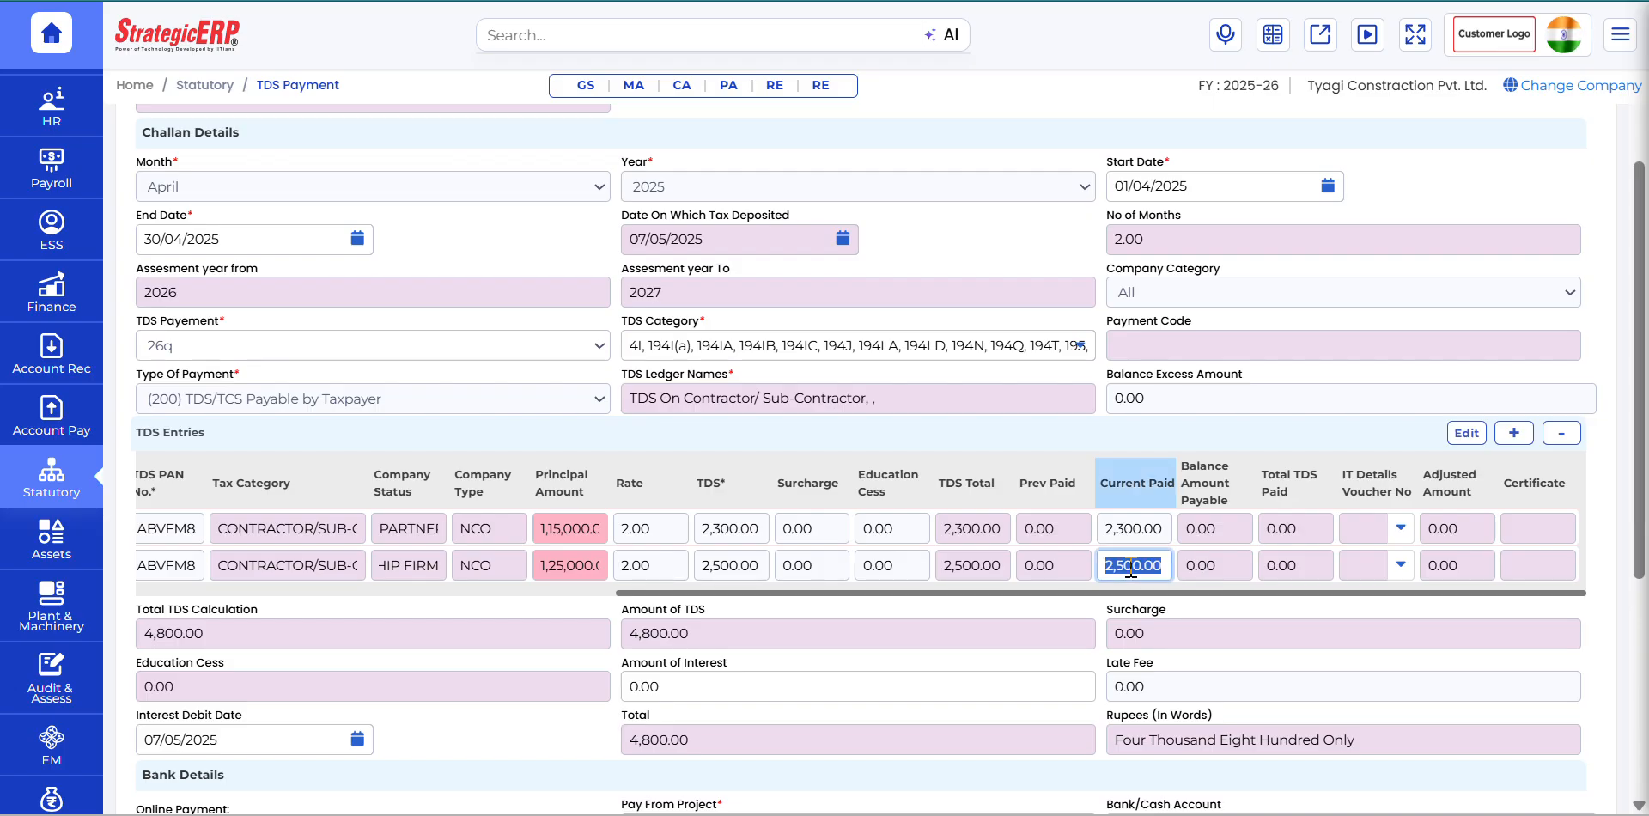
click(563, 676)
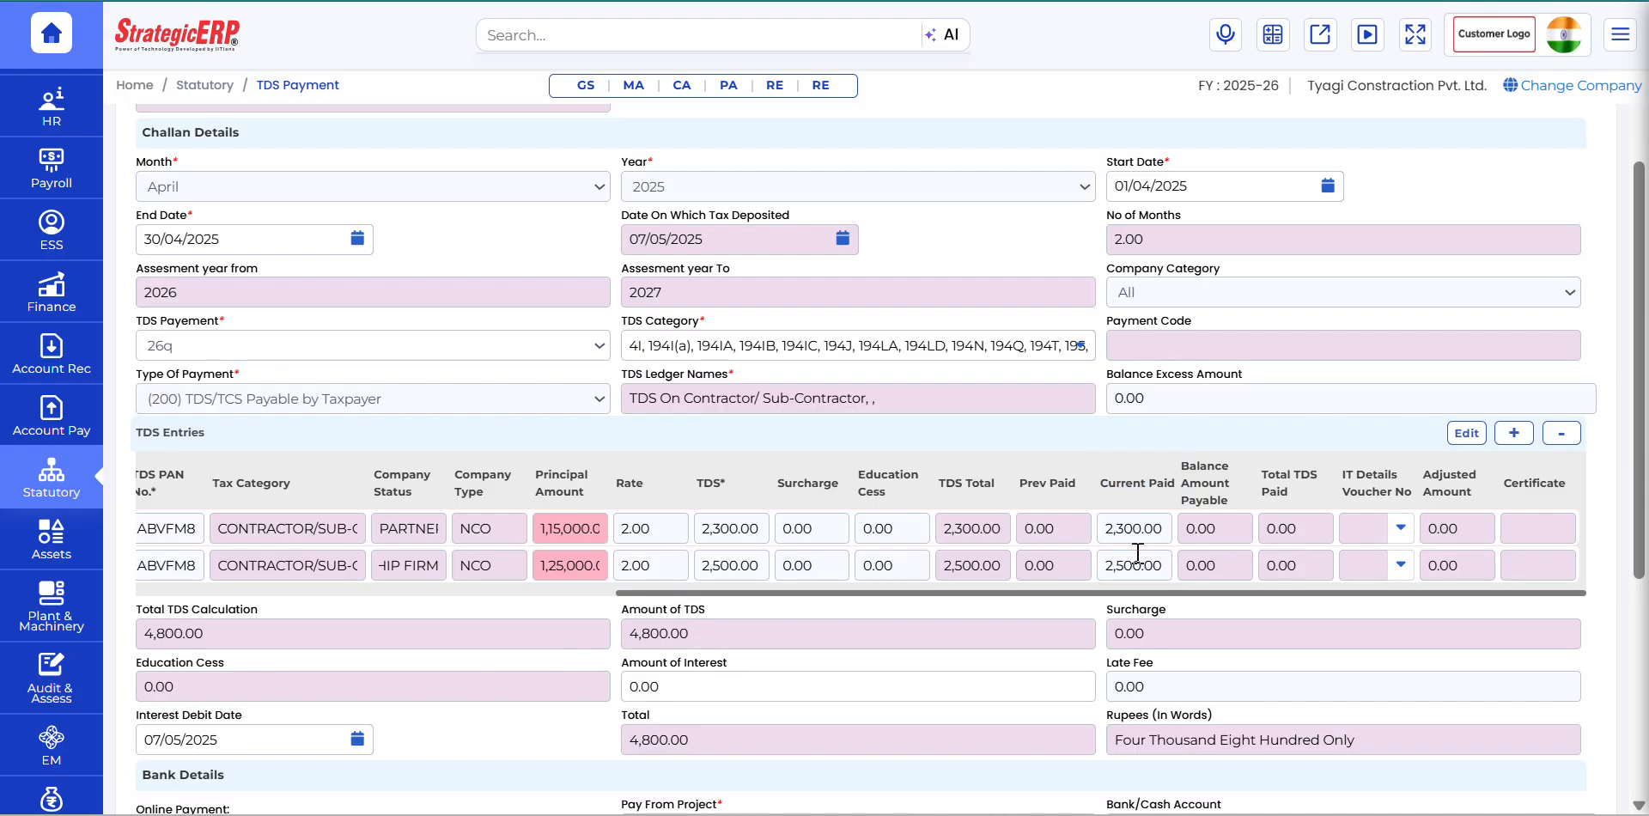
Step: In the Bank Details, set Pay From Project to Rahul 01 and the bank/cash account to HDFC Bank
scroll(825, 632, down, 3)
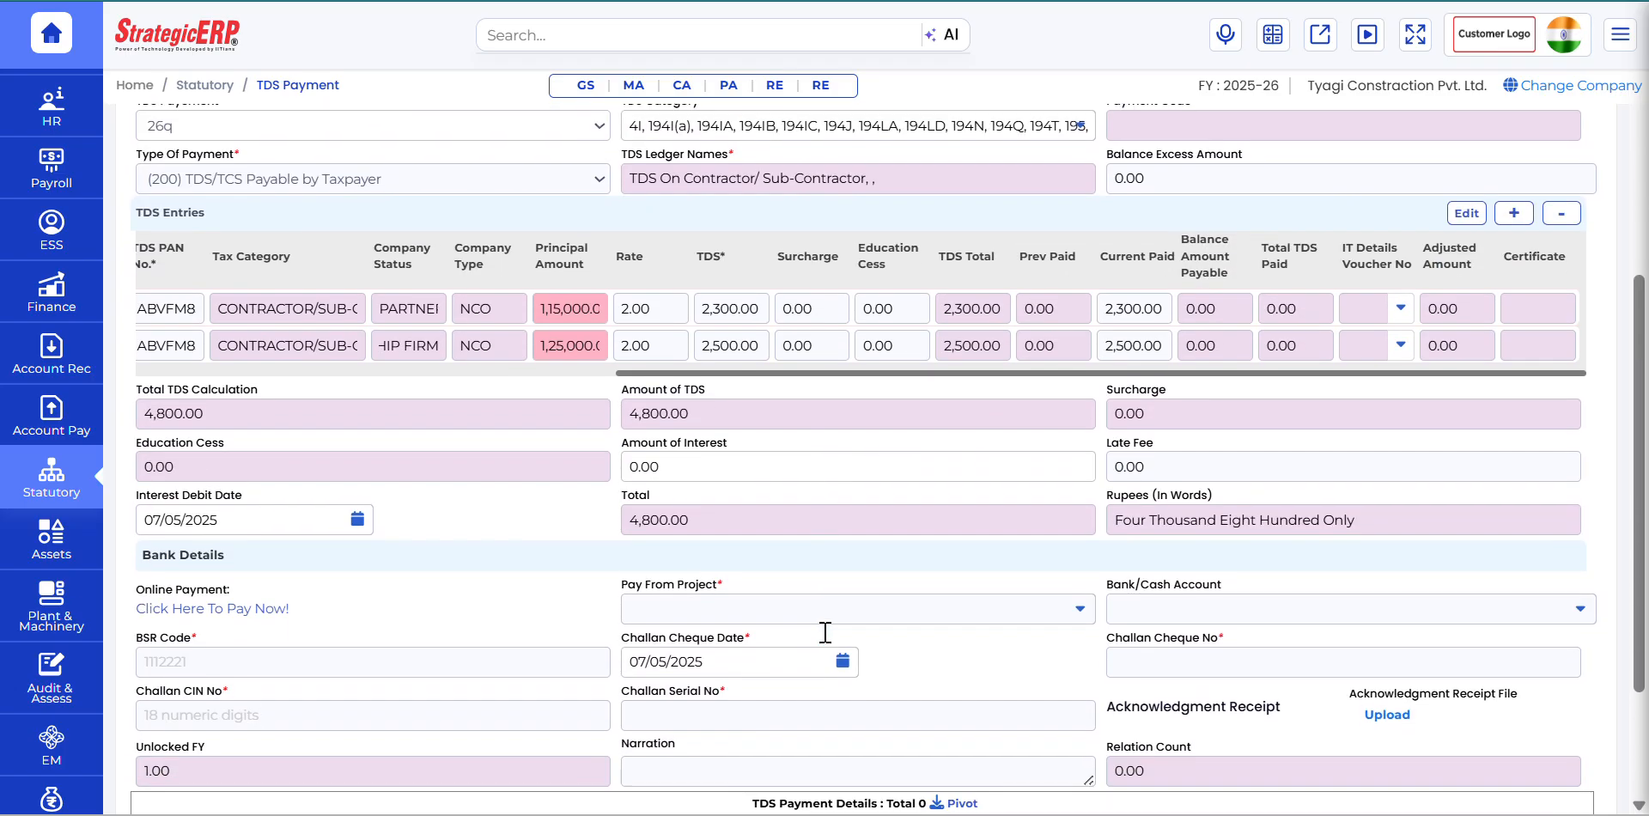
click(710, 518)
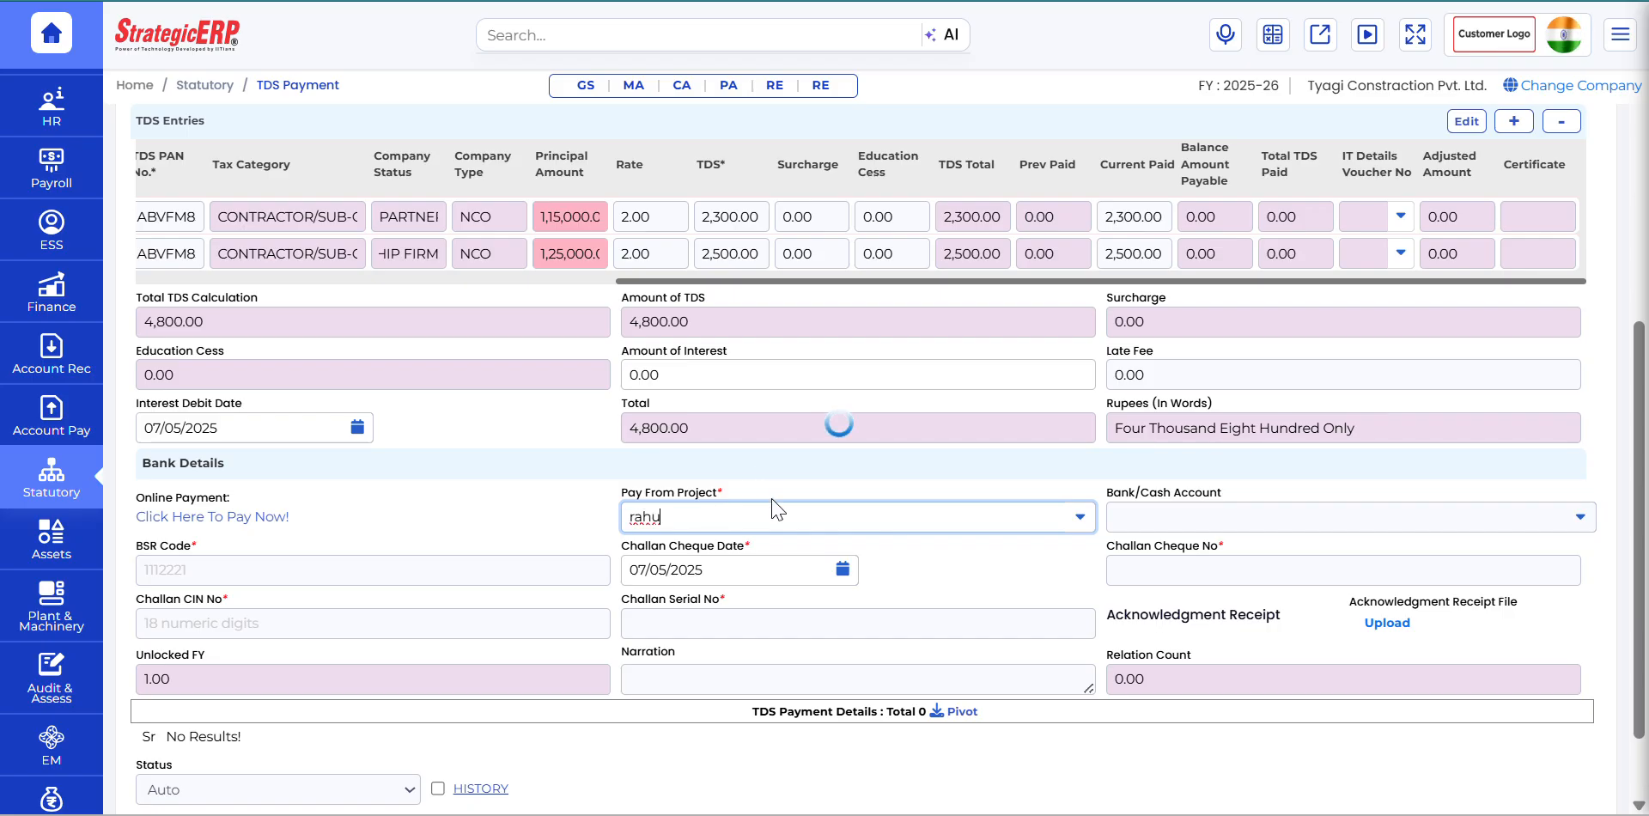
click(694, 551)
click(1130, 518)
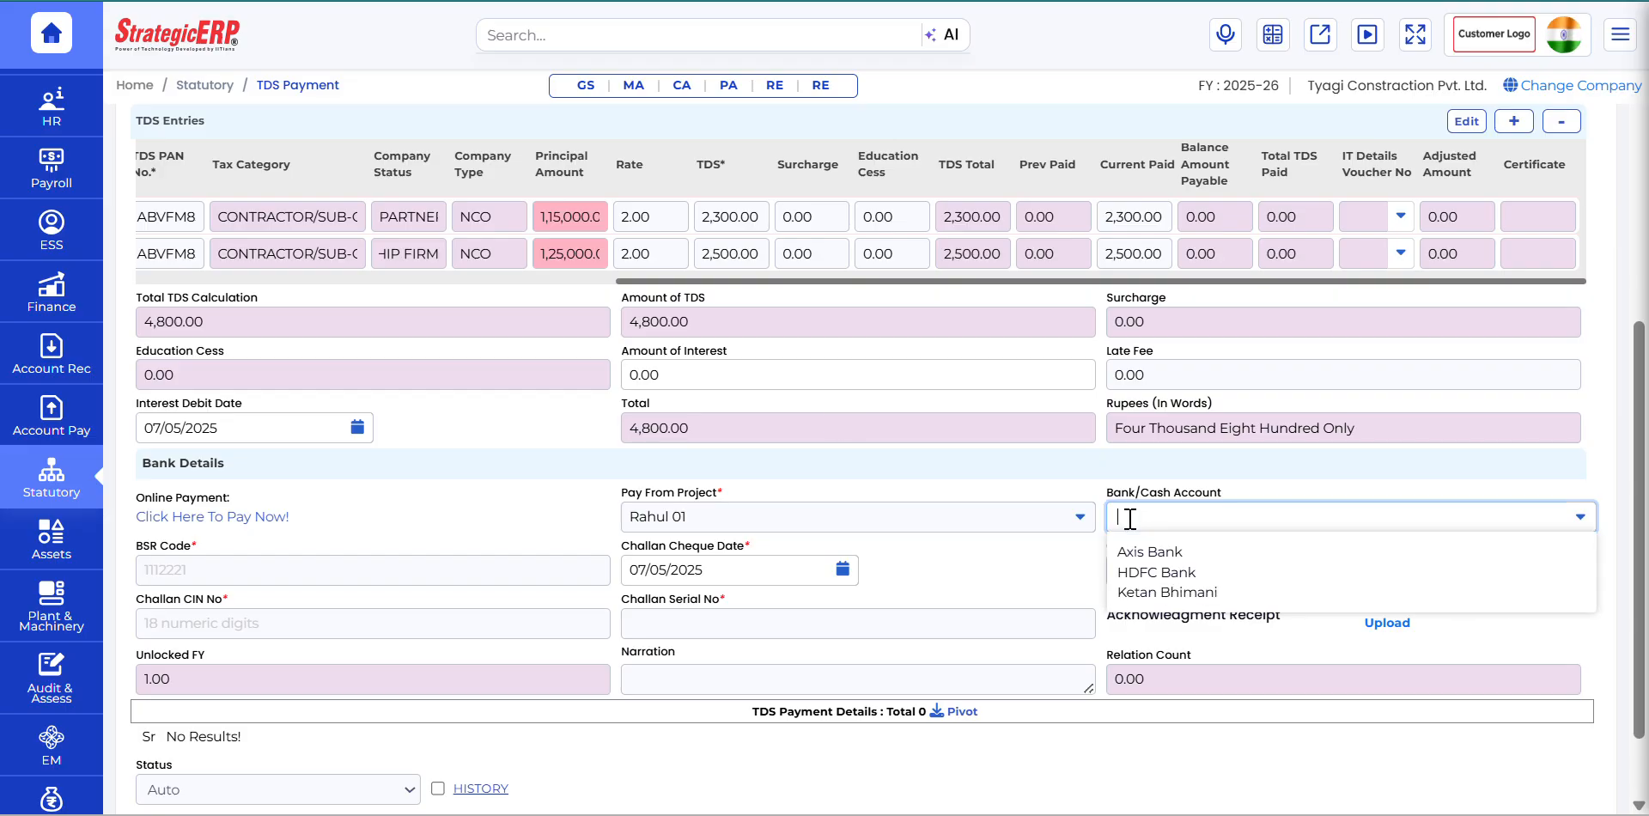
click(1207, 571)
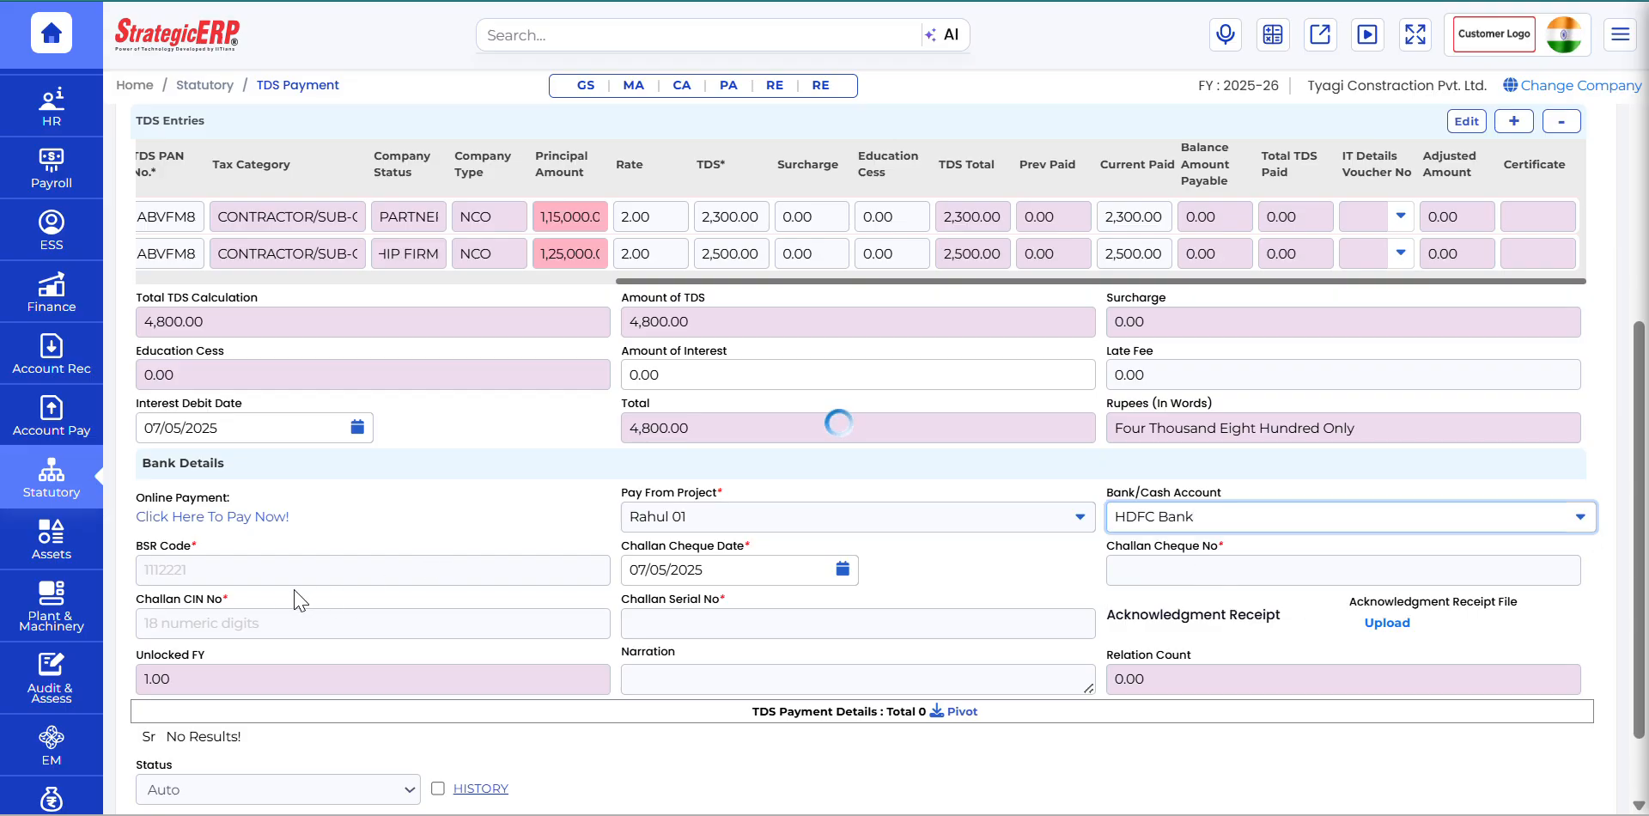
Step: Enter 5467748 as the BSR code and 645647 as the challan cheque number in the Bank Details
click(272, 571)
text(5467748)
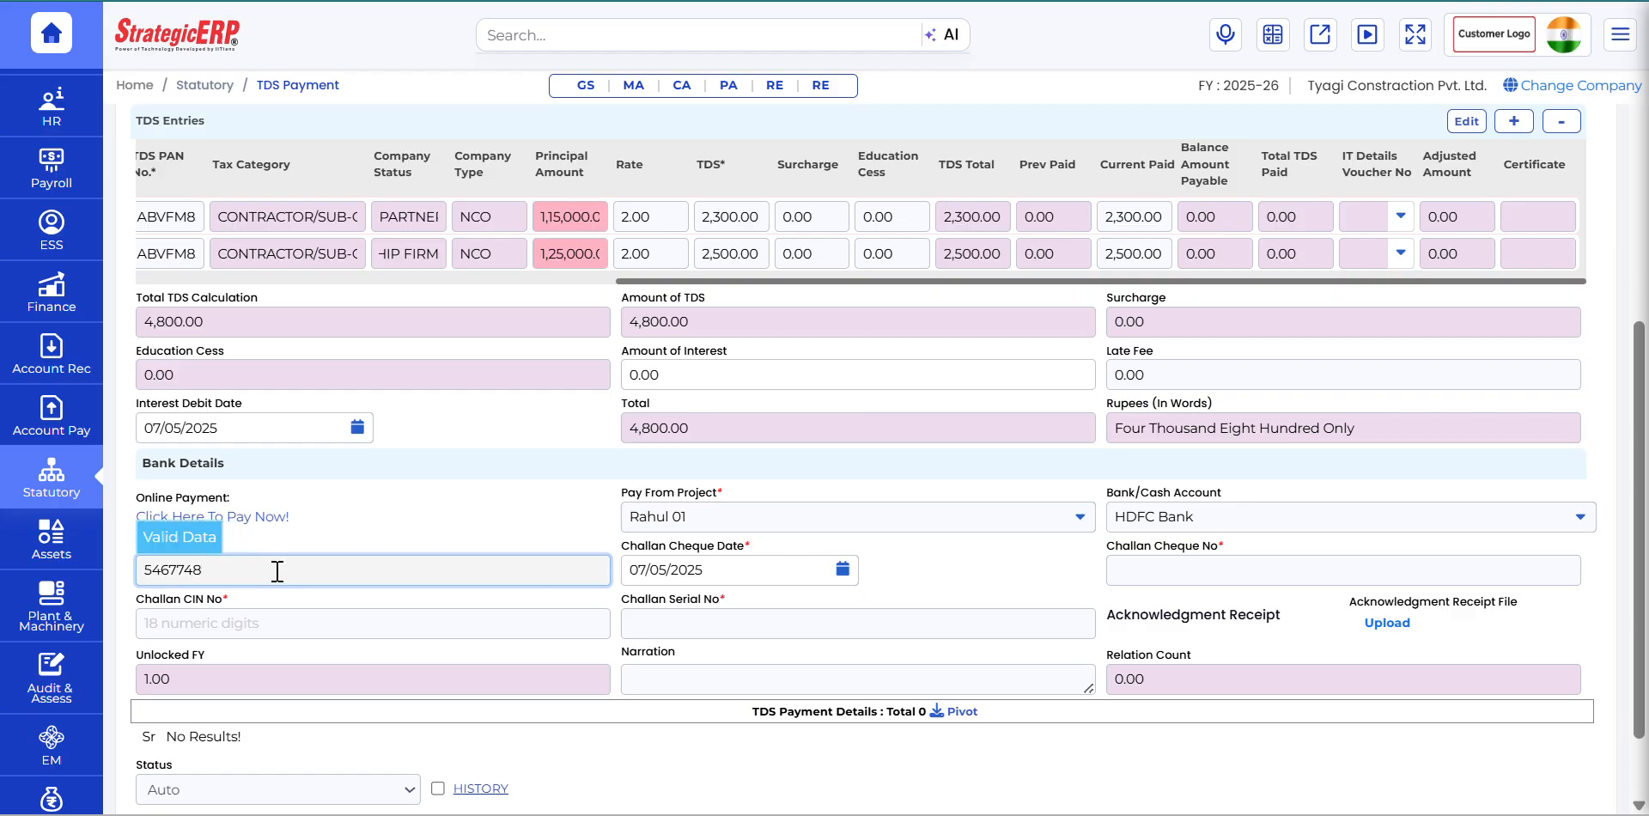
click(422, 542)
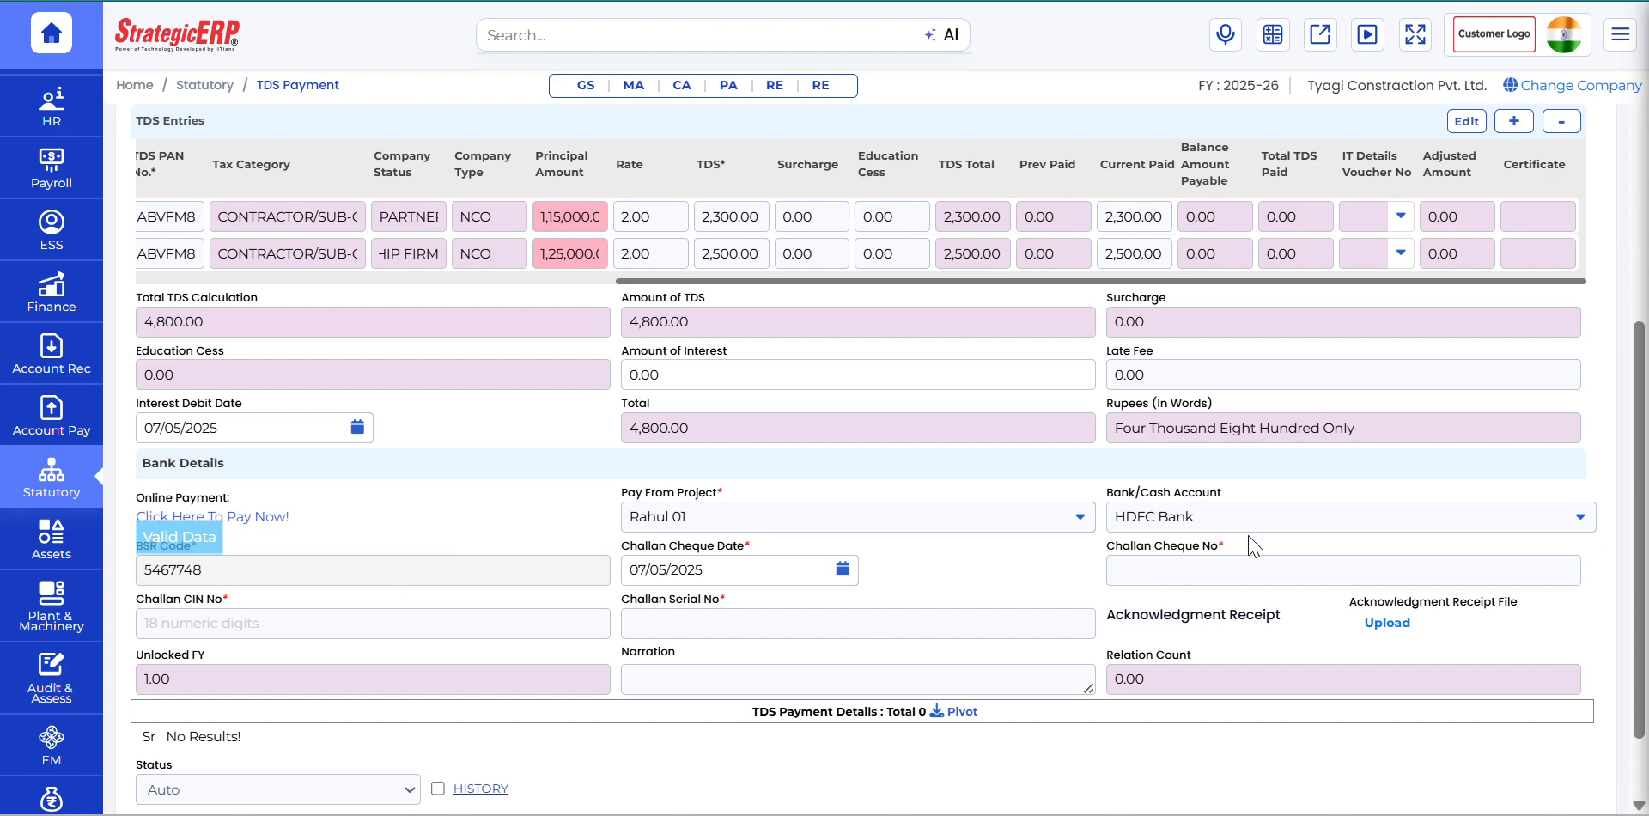
click(1192, 573)
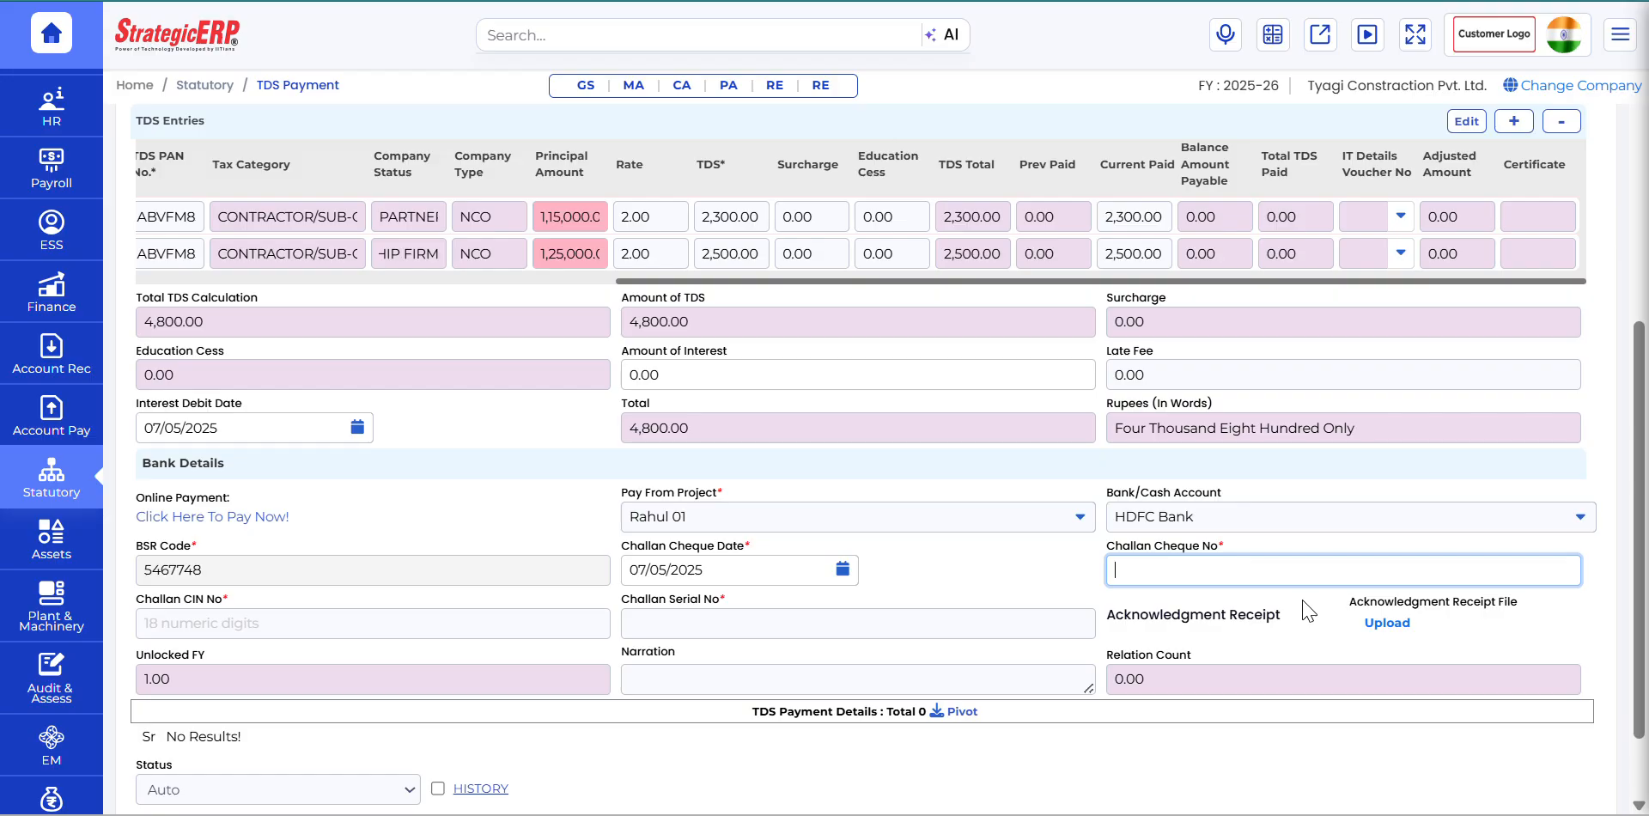
text(645647)
click(251, 632)
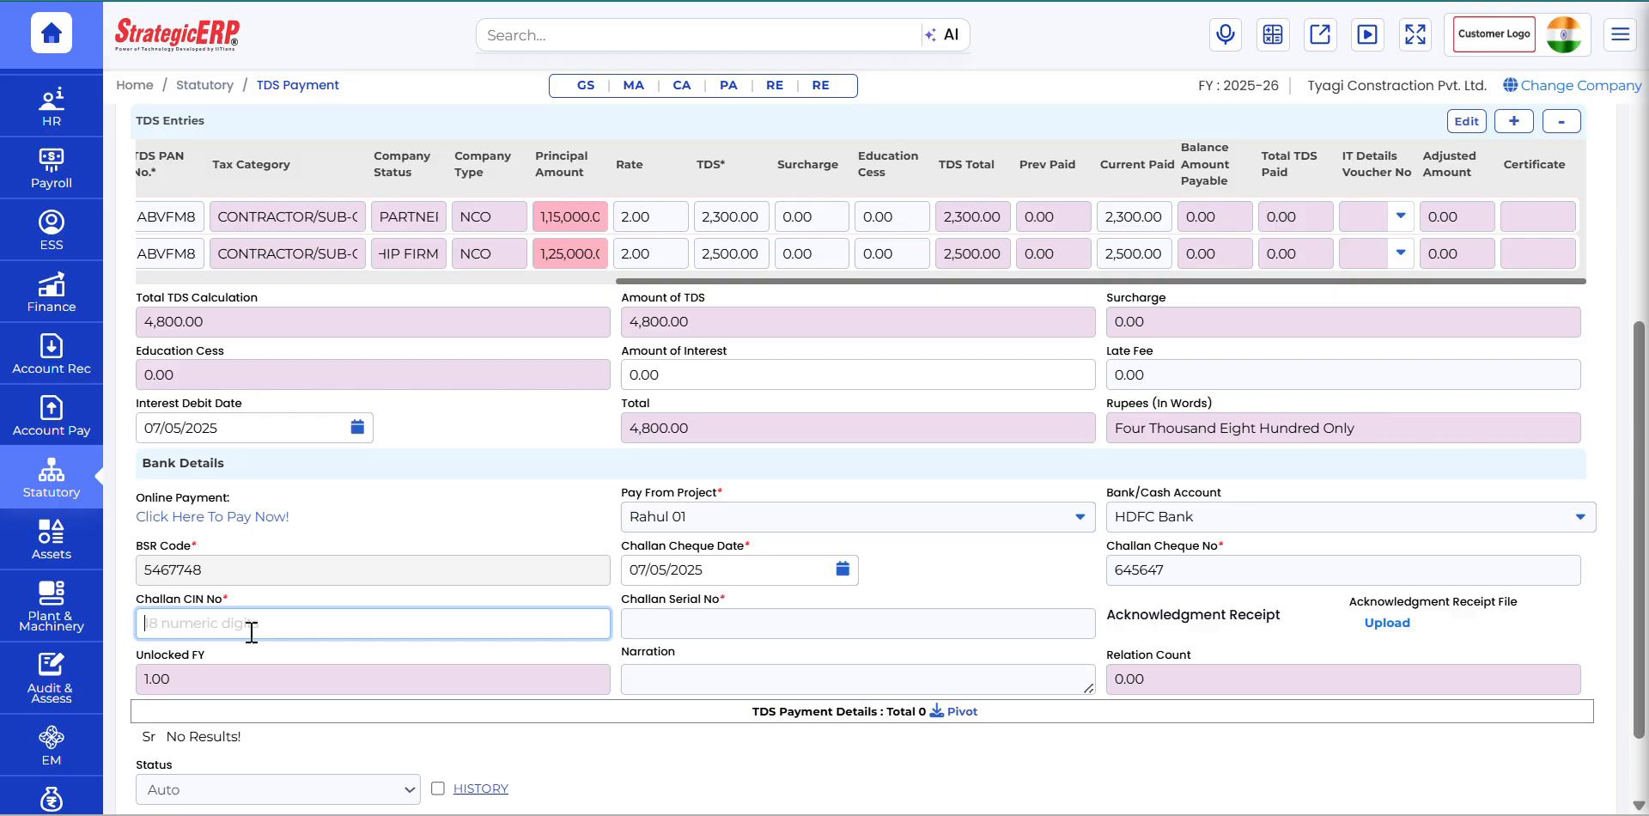
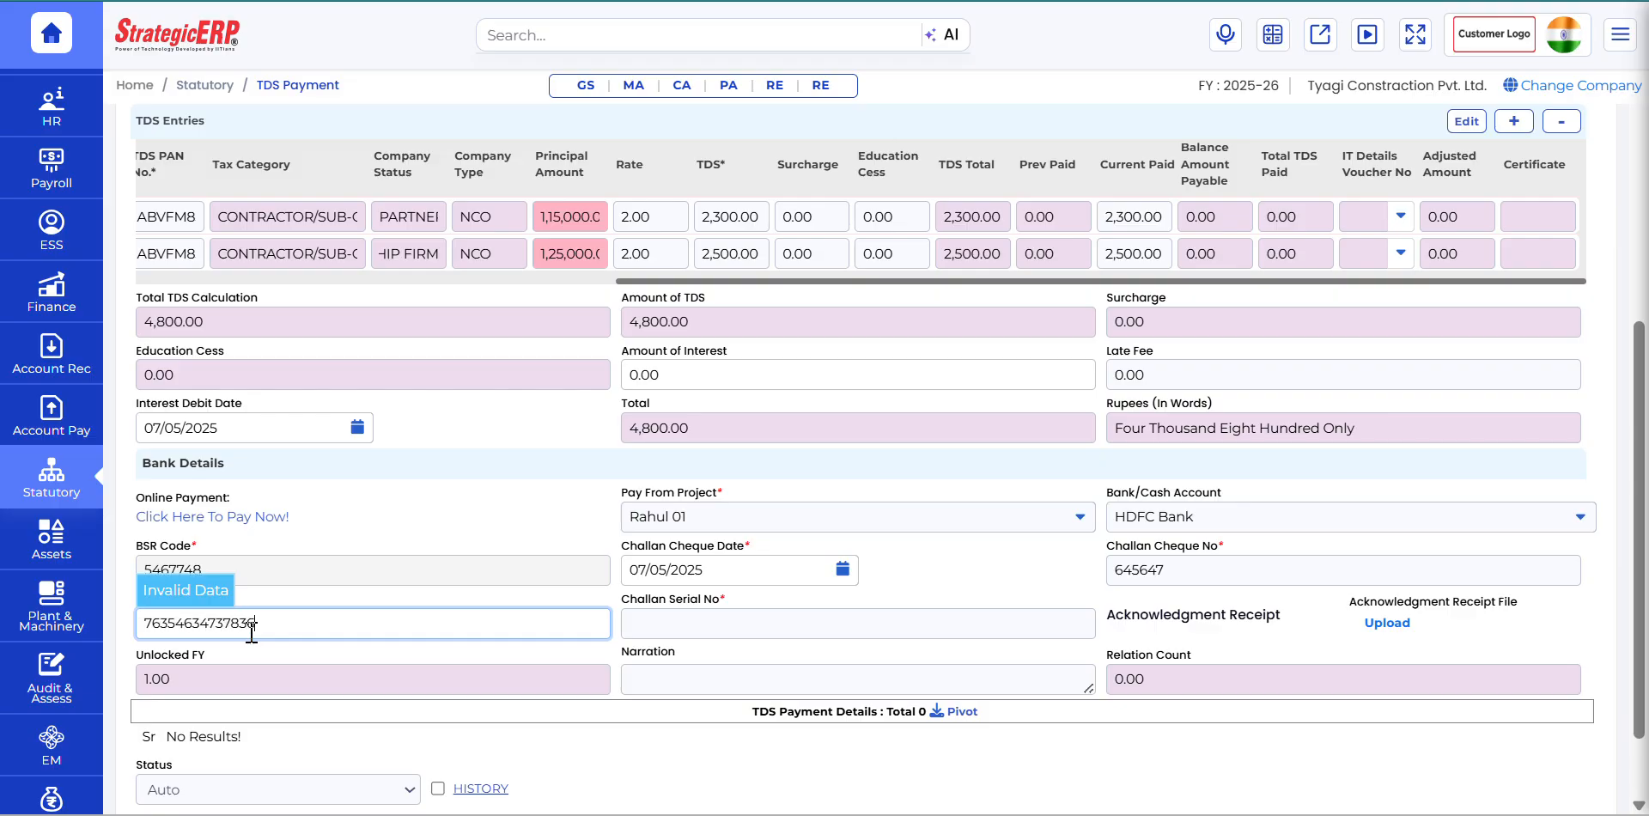
text(6763)
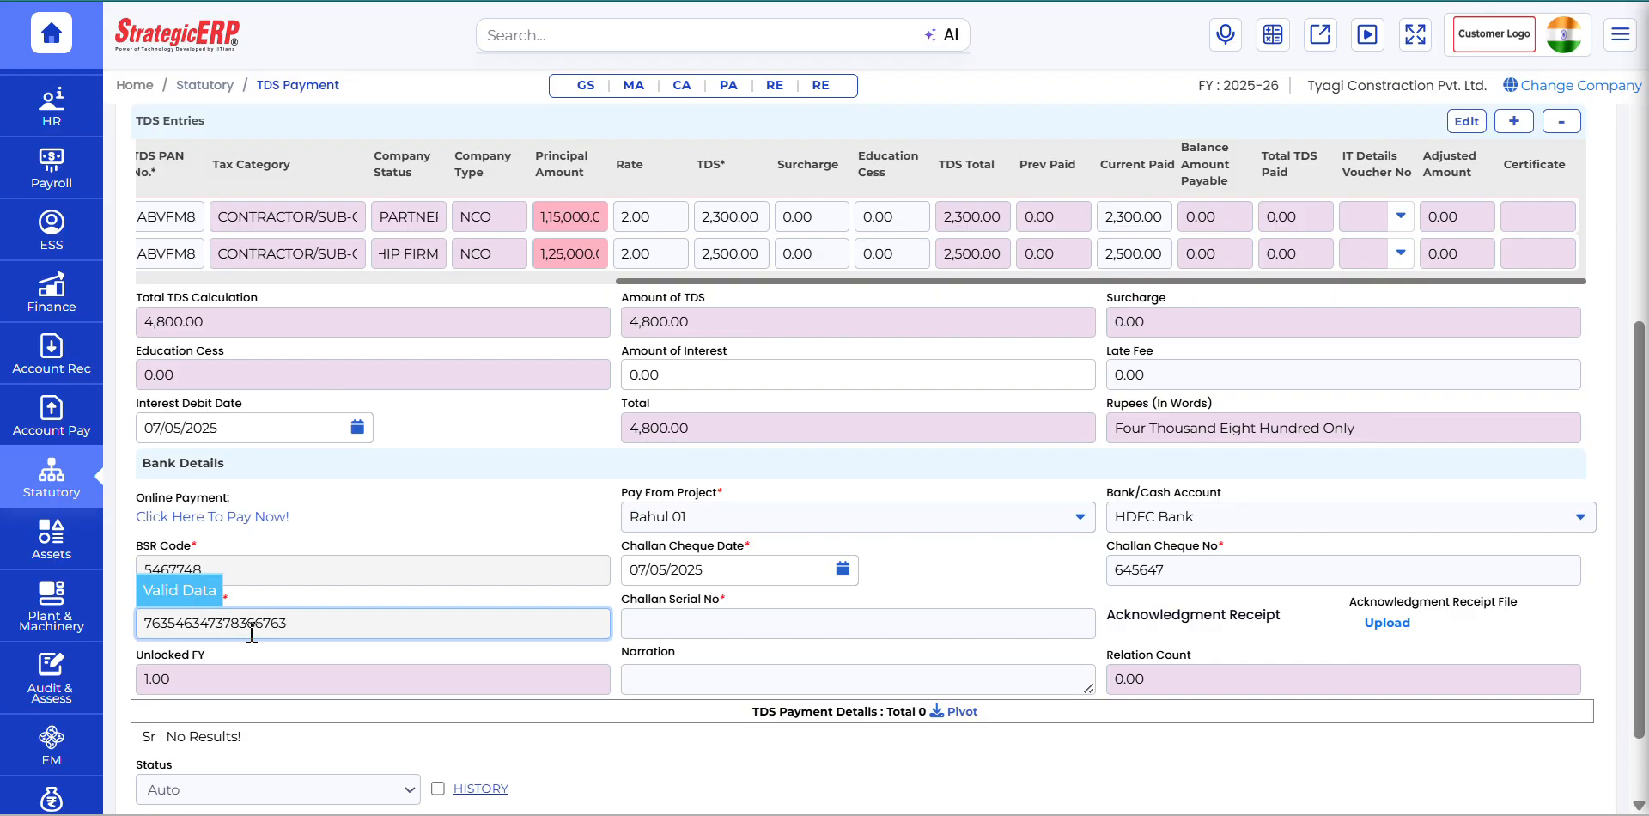
click(943, 611)
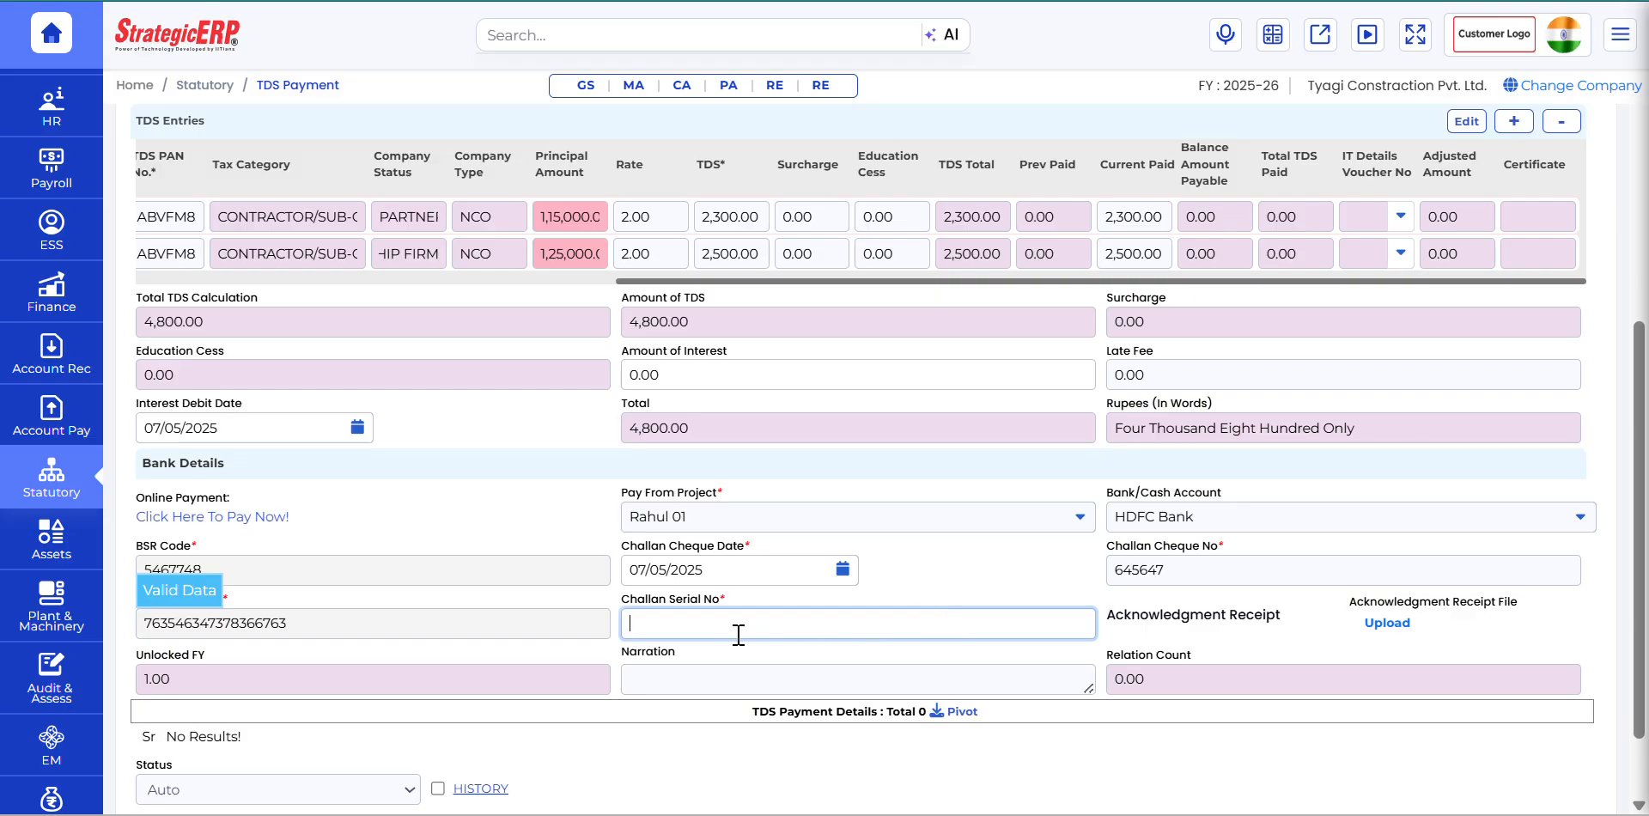
text(12342)
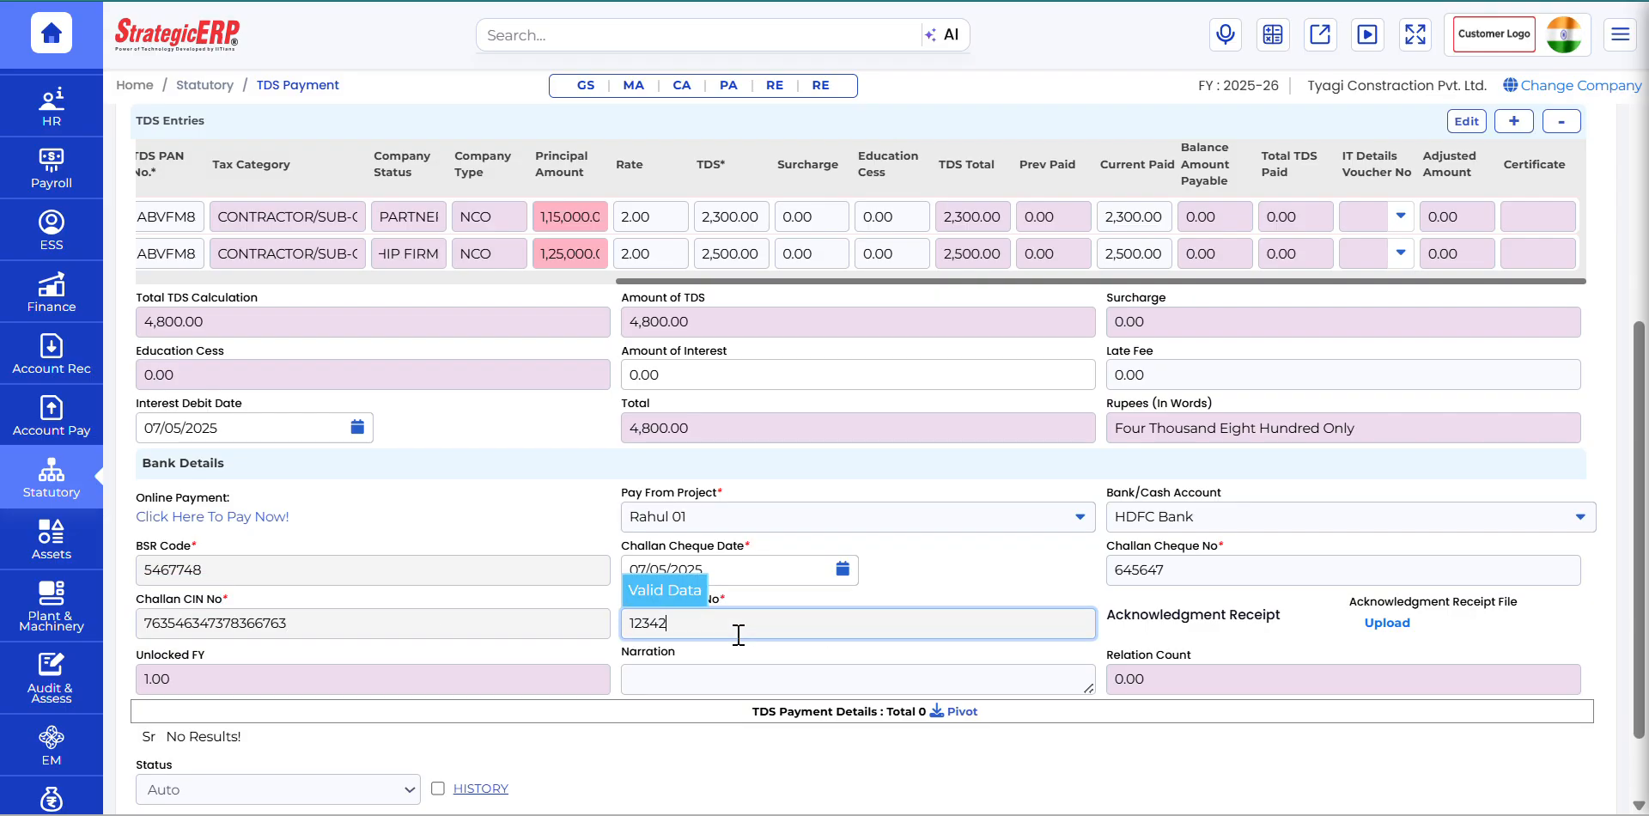
click(1003, 571)
Step: Save the TDS payment voucher and confirm the save
scroll(1157, 610, down, 2)
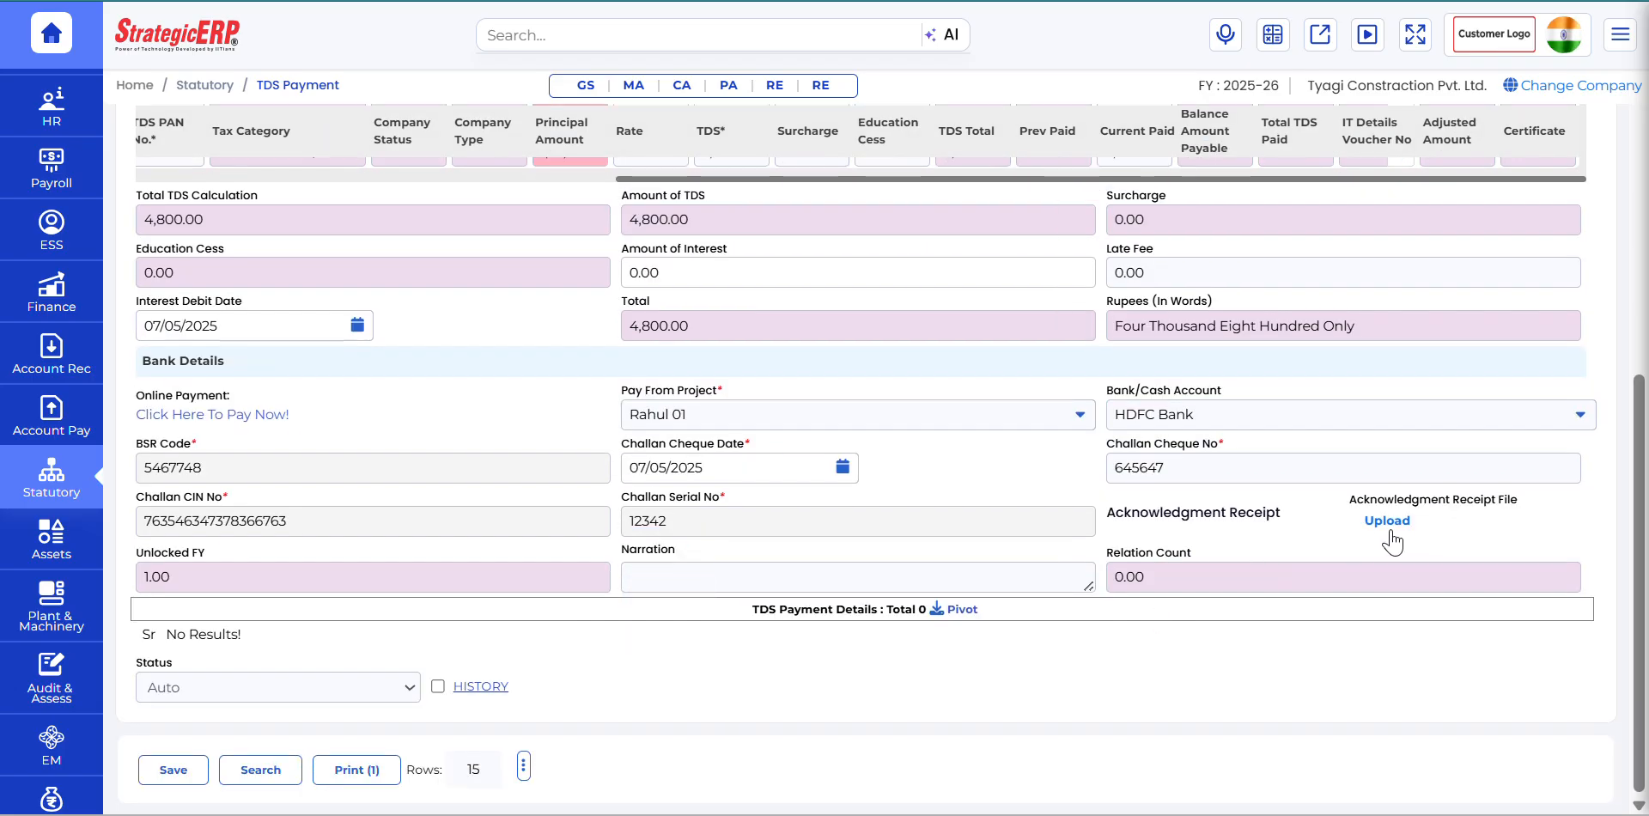
click(172, 770)
click(792, 146)
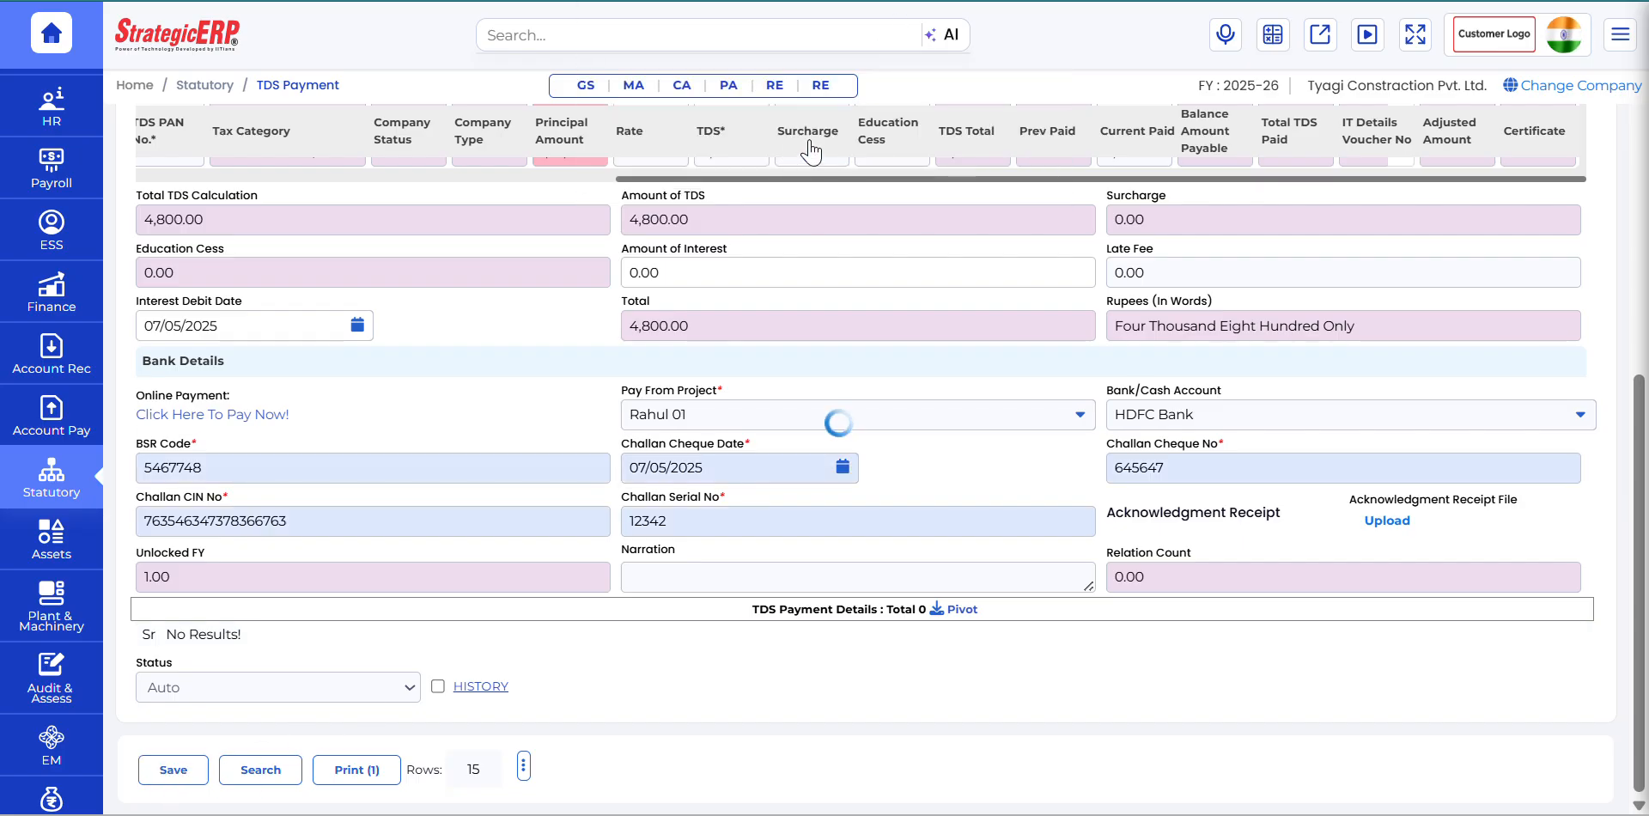
scroll(963, 423, up, 5)
scroll(963, 422, up, 2)
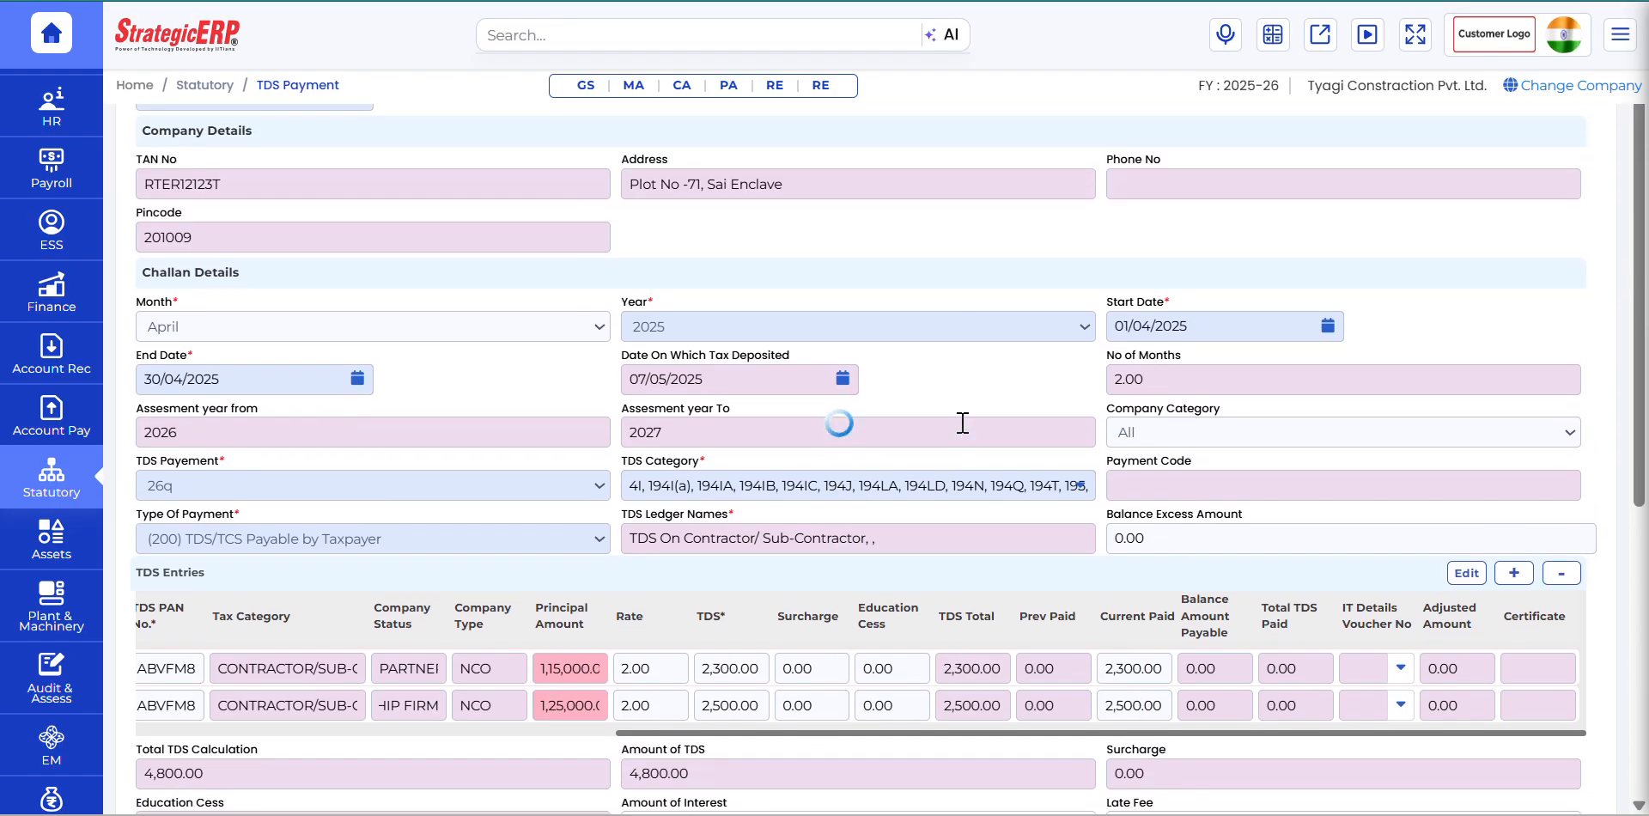
scroll(963, 422, down, 8)
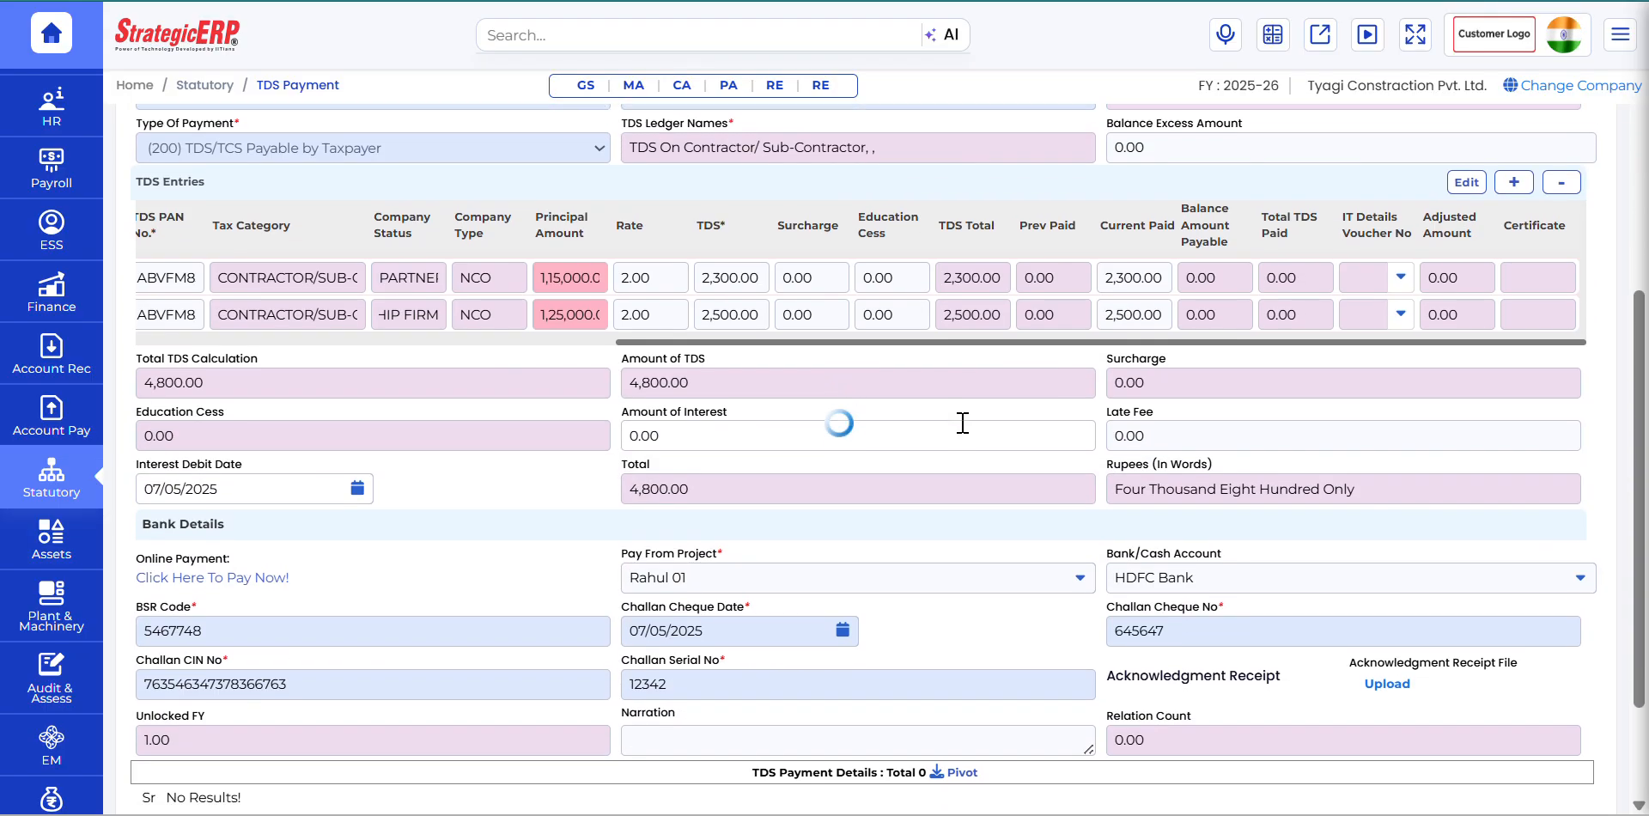